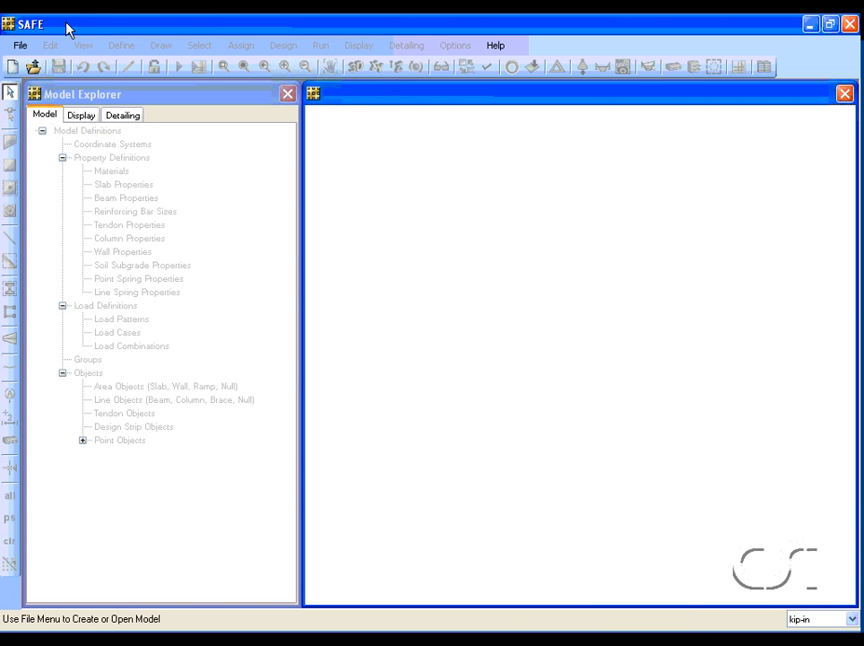
Step: Start a new model with kip-ft database units from the Two Way Slab template
{"action": "left_click", "coordinate": [20, 46]}
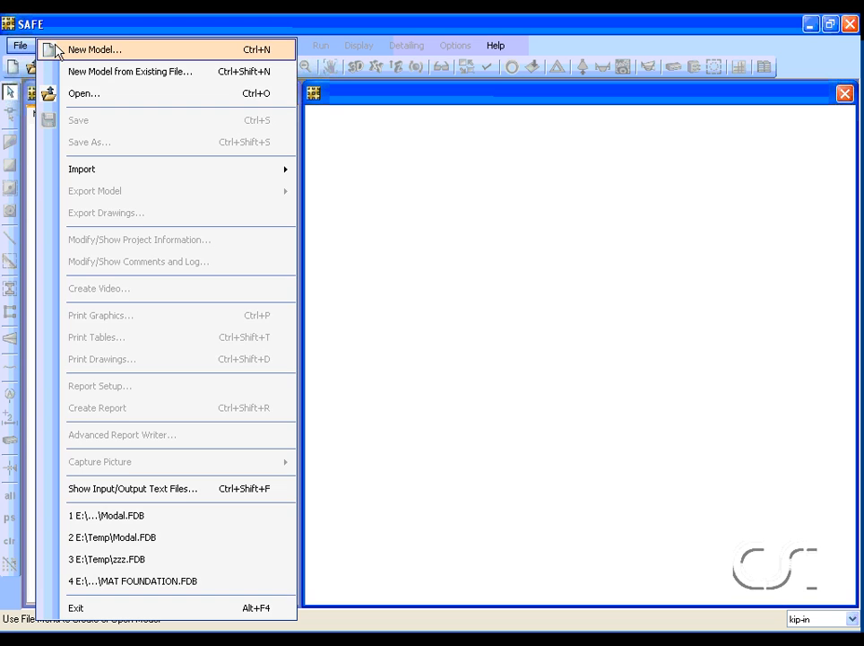
{"action": "left_click", "coordinate": [91, 51]}
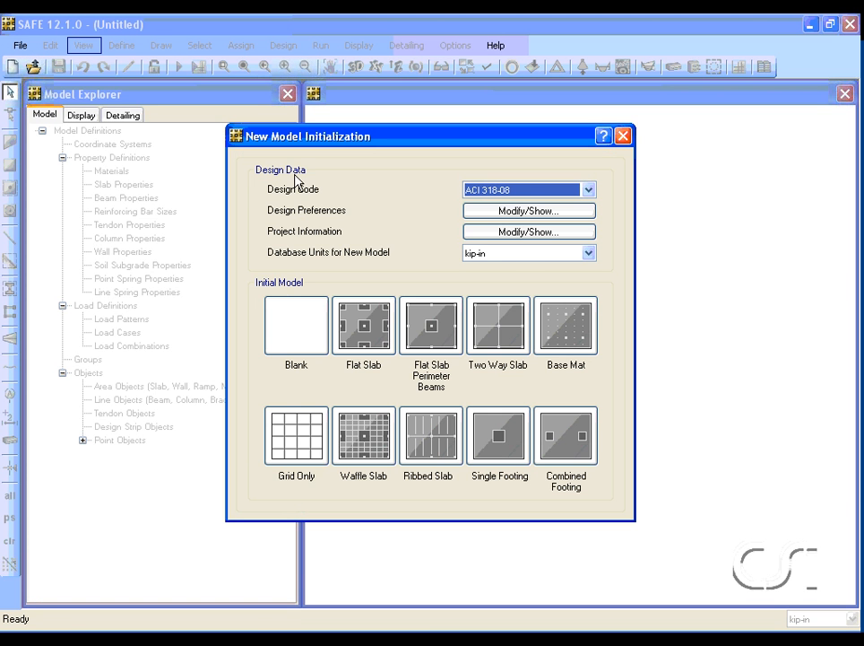
{"action": "left_click", "coordinate": [511, 255]}
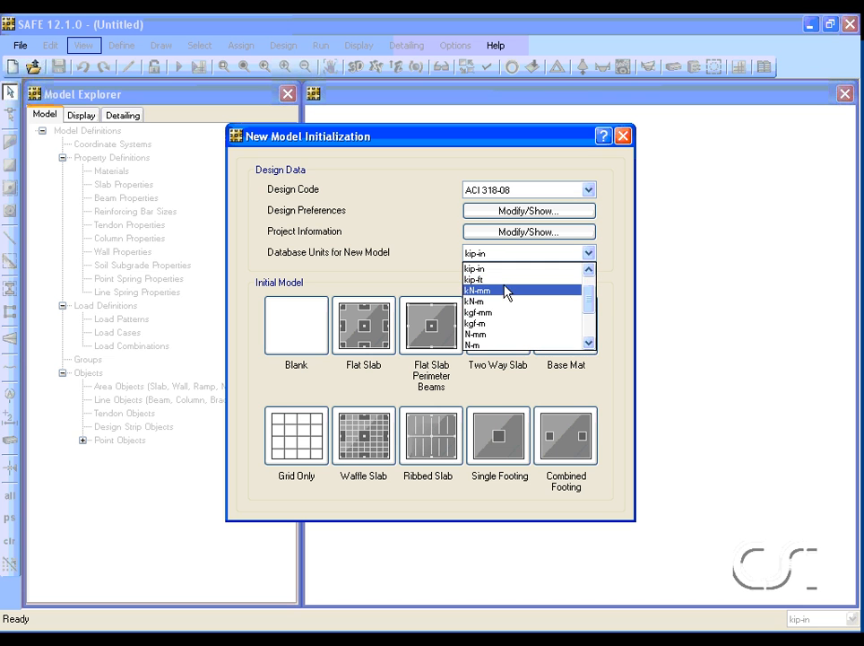
{"action": "left_click", "coordinate": [487, 280]}
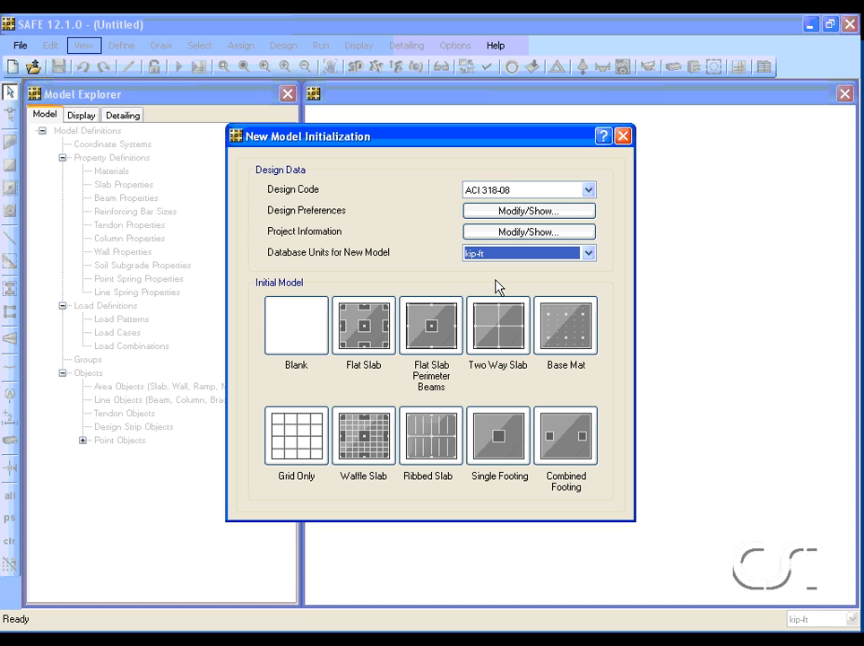
{"action": "left_click", "coordinate": [498, 348]}
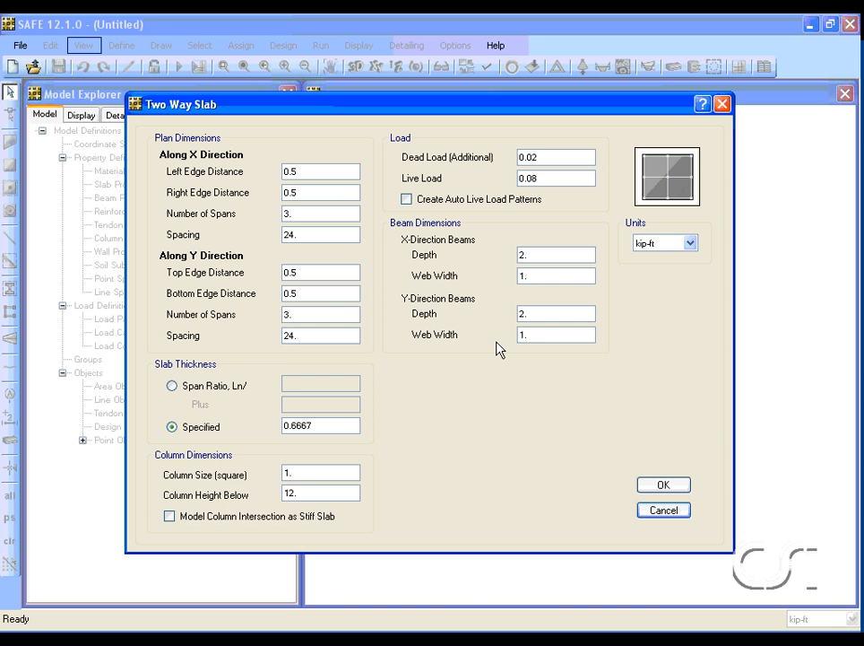
Step: Set the slab plan to 1 span with 10 ft spacing in both the X and Y directions
{"action": "double_click", "coordinate": [293, 213]}
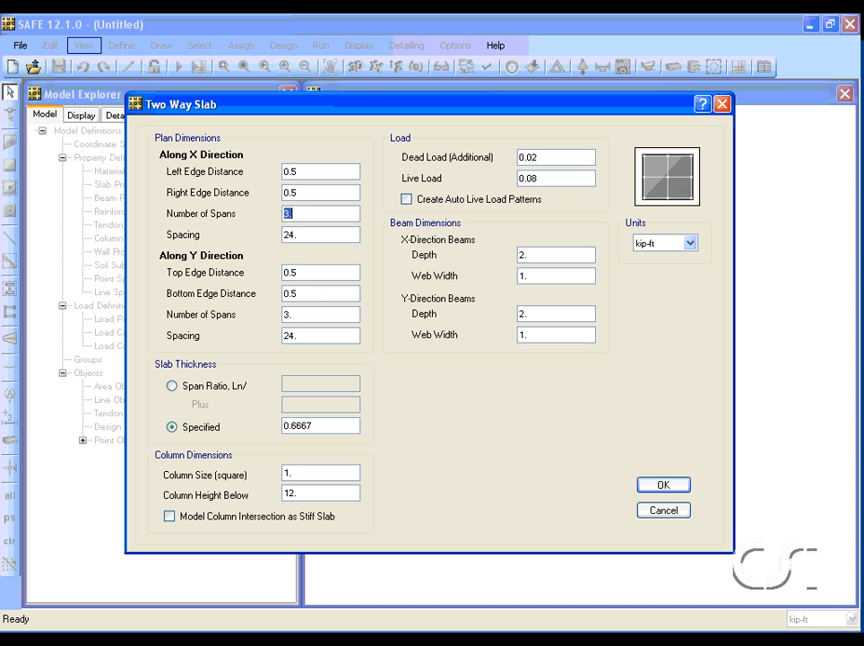
{"action": "type", "text": "1"}
{"action": "double_click", "coordinate": [301, 234]}
{"action": "type", "text": "10"}
{"action": "double_click", "coordinate": [300, 314]}
{"action": "type", "text": "1"}
{"action": "double_click", "coordinate": [311, 335]}
{"action": "type", "text": "10"}
Step: Specify a slab thickness of 10 in and an additional dead load of 0, and create the model
{"action": "double_click", "coordinate": [324, 425]}
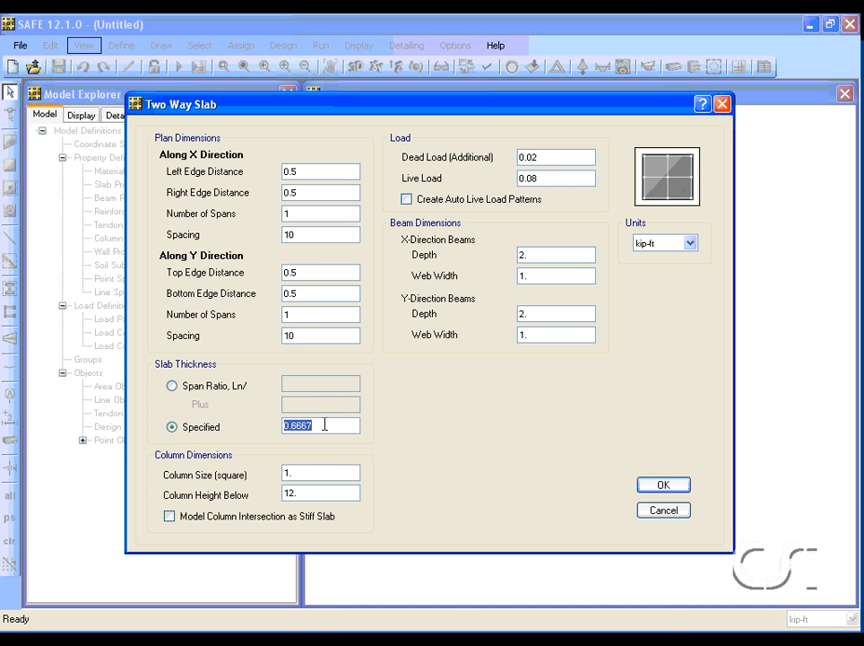
{"action": "type", "text": "10in"}
{"action": "double_click", "coordinate": [545, 156]}
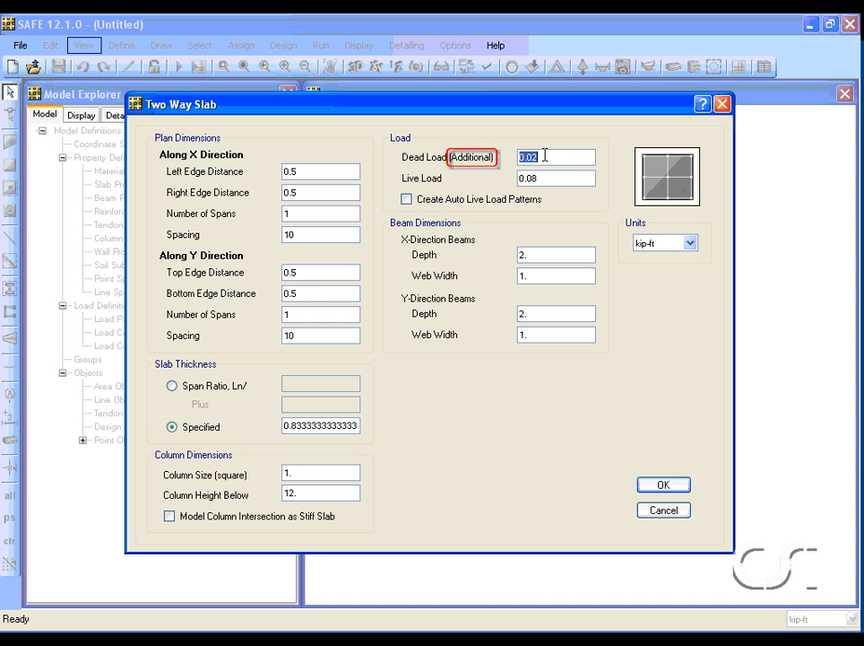
{"action": "type", "text": "0"}
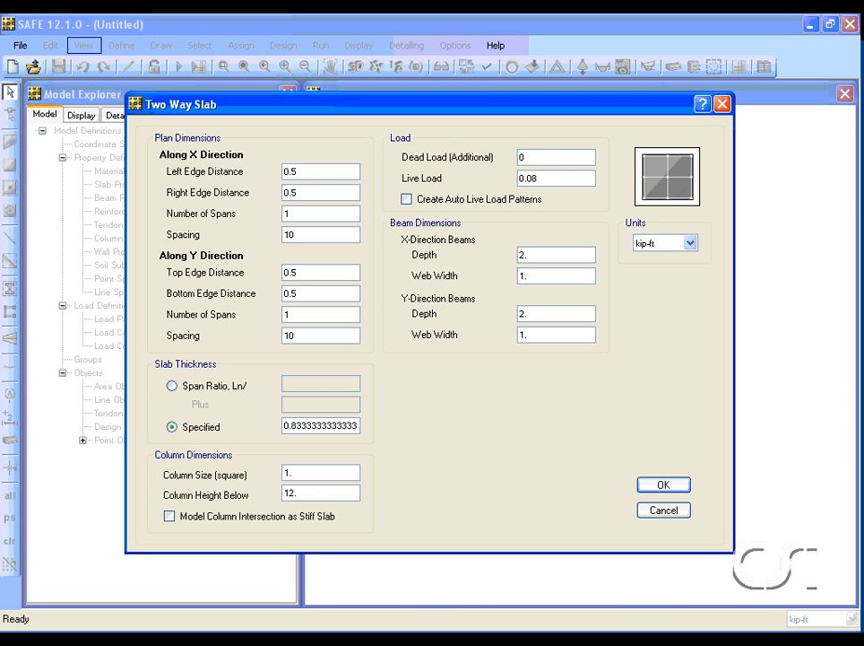
{"action": "left_click", "coordinate": [651, 485]}
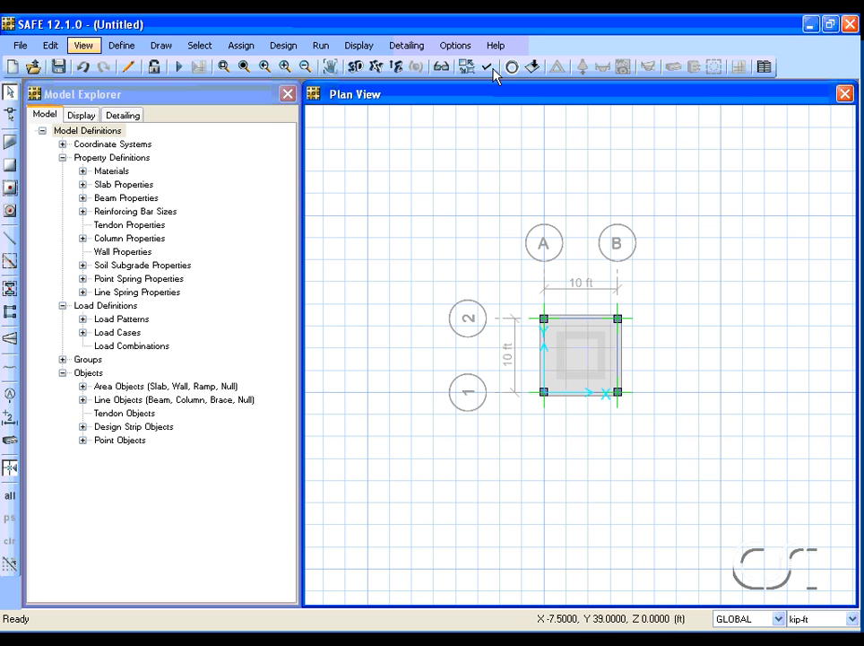
Step: Hide the dimension lines and the horizon in the plan view
{"action": "left_click", "coordinate": [489, 69]}
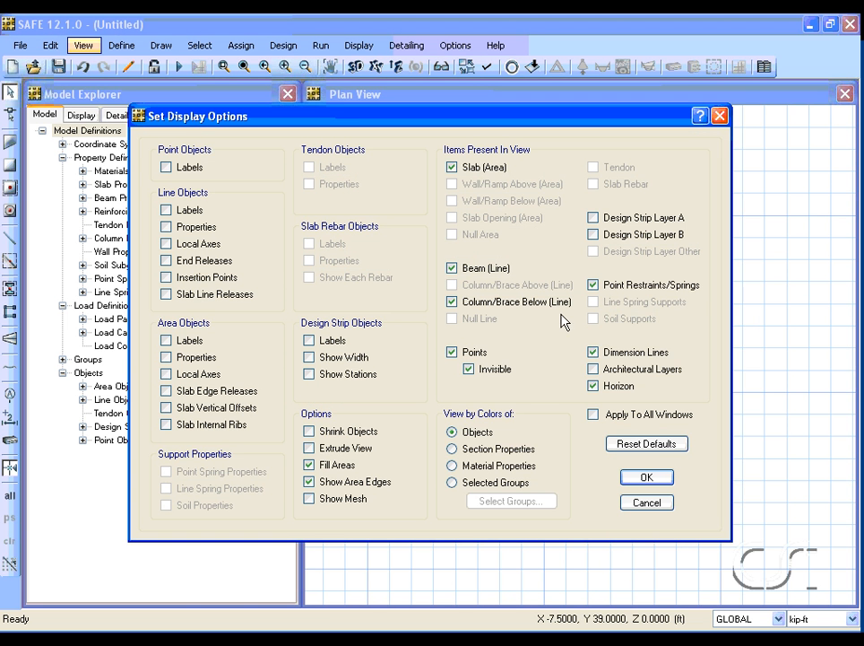
{"action": "left_click", "coordinate": [595, 387]}
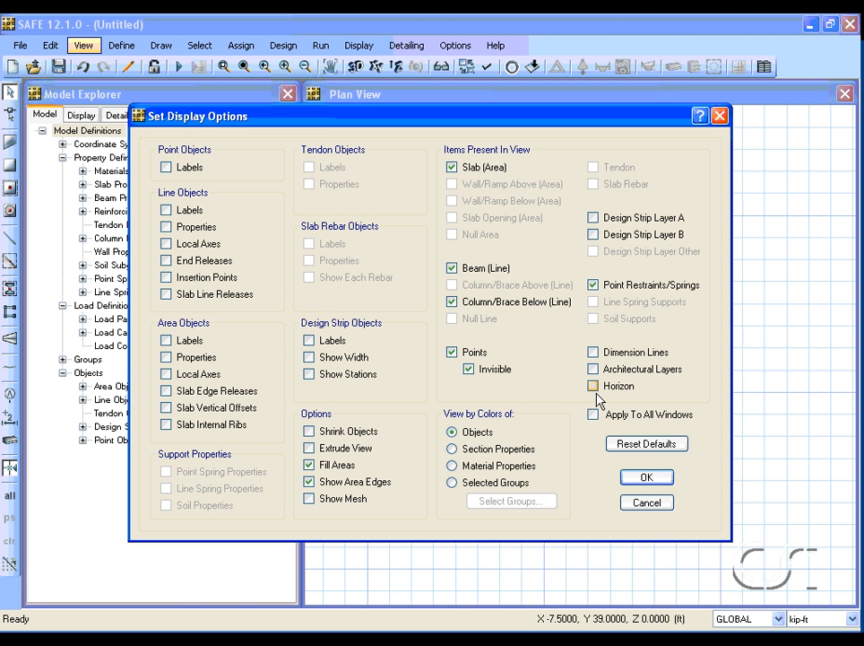
{"action": "left_click", "coordinate": [649, 480]}
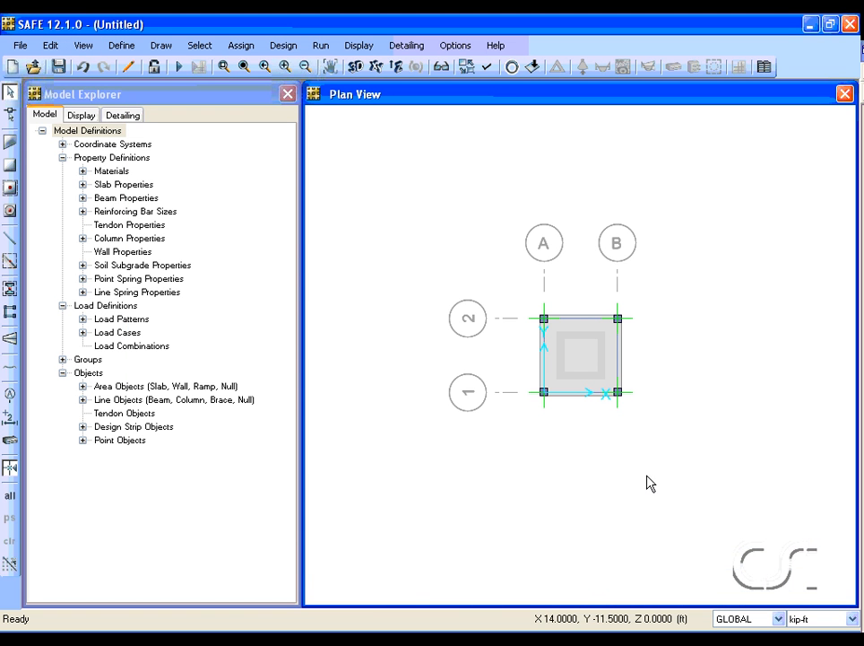
{"action": "left_click", "coordinate": [224, 67]}
{"action": "left_click_drag", "start_coordinate": [413, 187], "coordinate": [689, 467]}
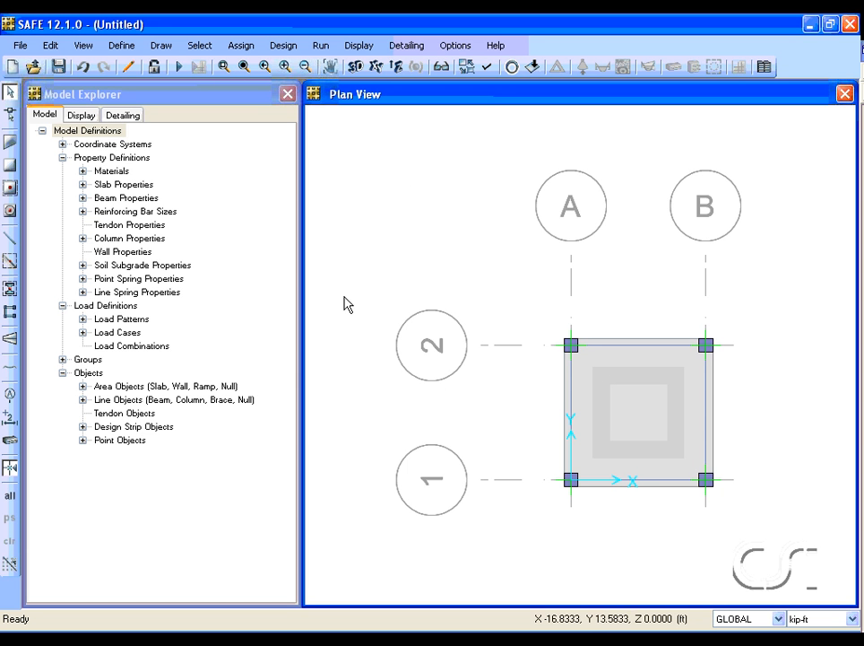
Step: Add a load pattern named EQUIP of type OTHER with a self weight multiplier of 0
{"action": "left_click", "coordinate": [125, 48]}
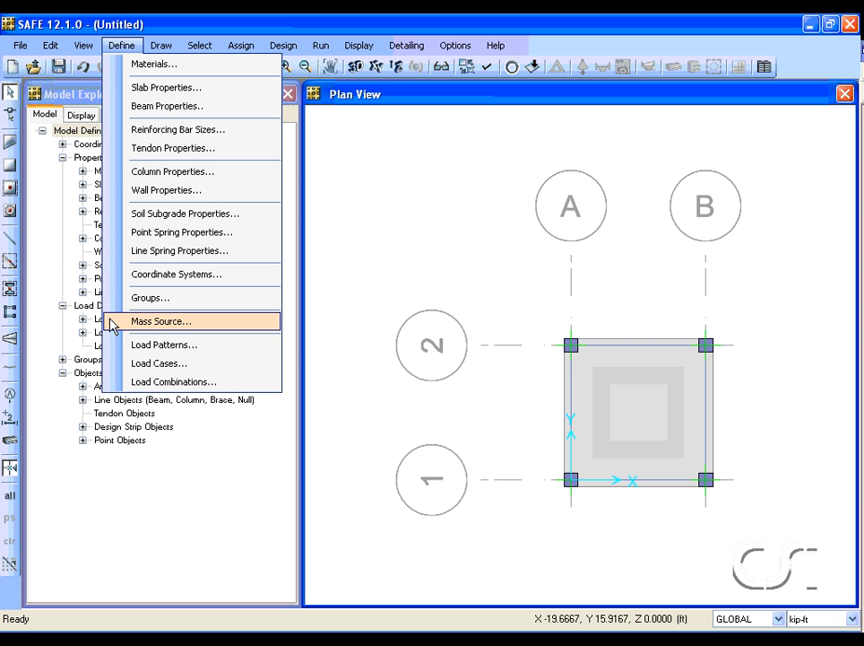
{"action": "left_click", "coordinate": [169, 351]}
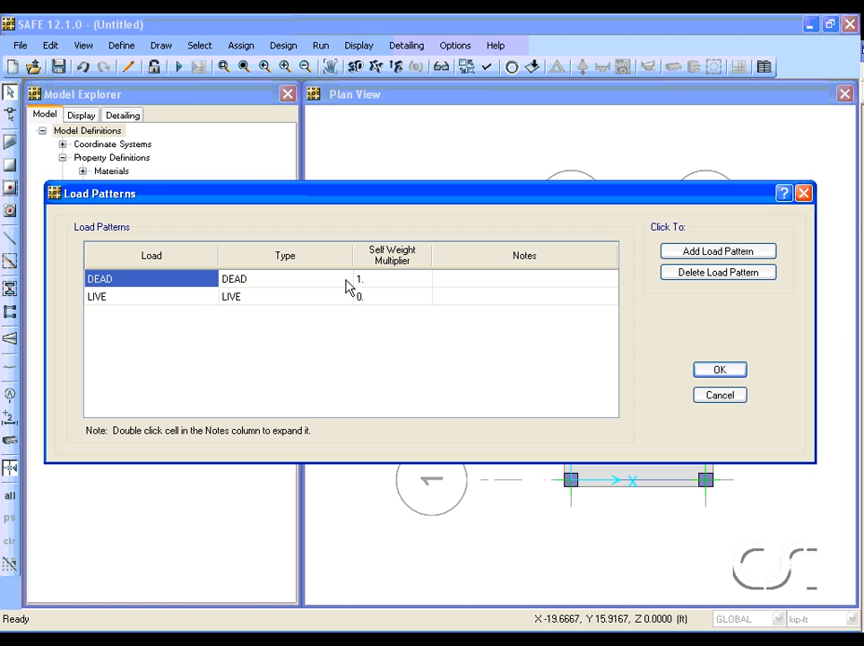
{"action": "left_click", "coordinate": [375, 286]}
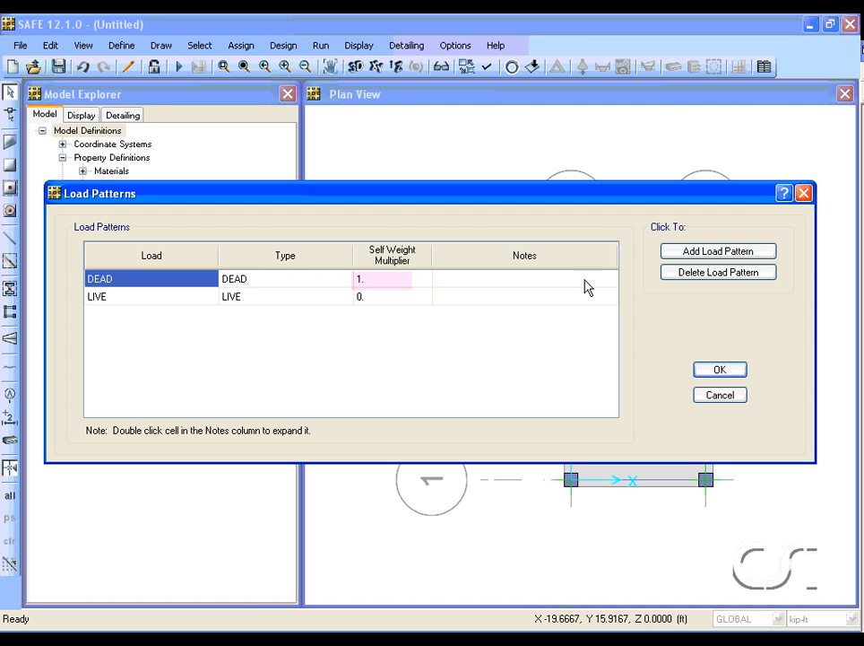
{"action": "left_click", "coordinate": [683, 255]}
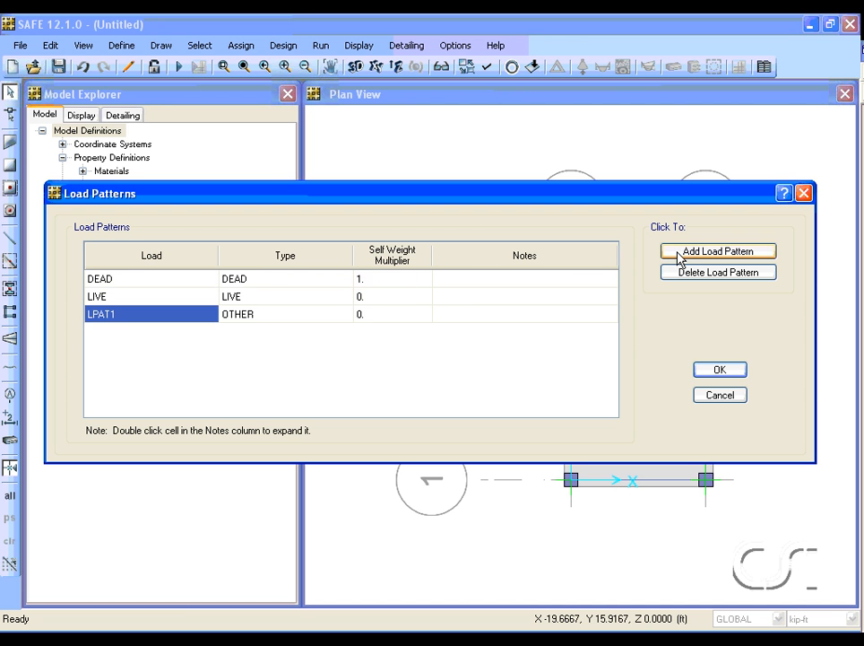
{"action": "left_click", "coordinate": [152, 315]}
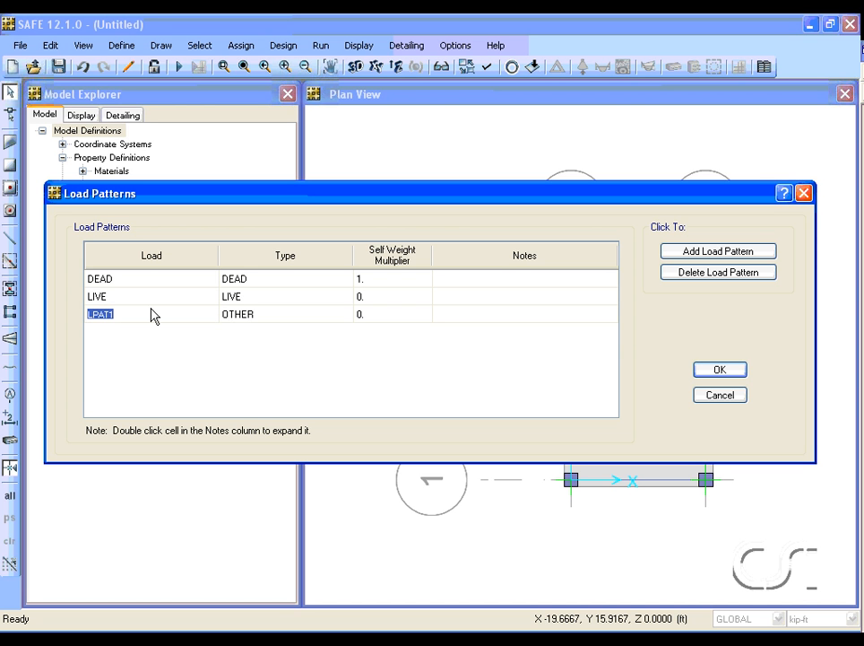
{"action": "type", "text": "EQUIP"}
{"action": "left_click", "coordinate": [726, 369]}
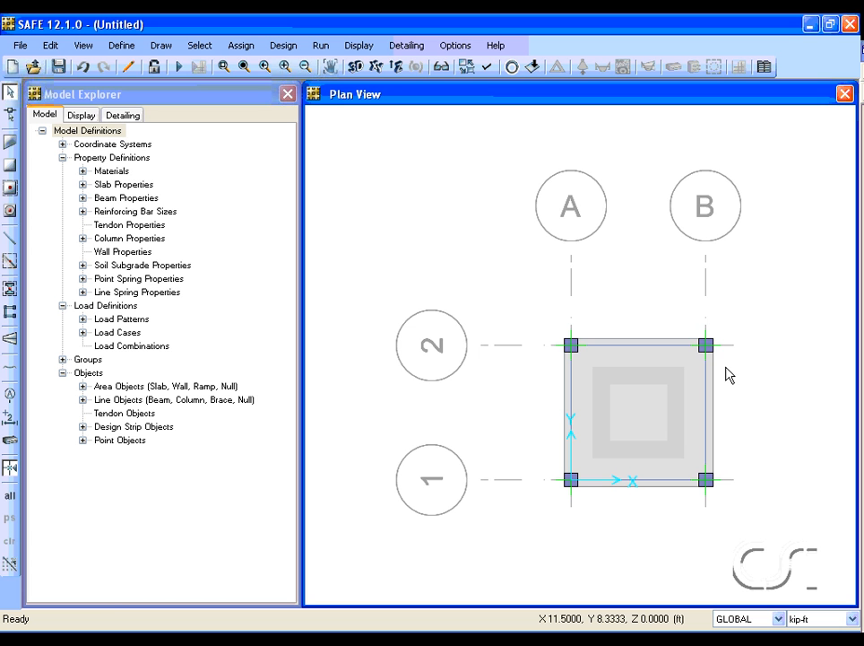
Step: Assign a uniform surface load of 200 lb/ft2 to the slab area under the EQUIP load pattern, entering it in lb-ft units
{"action": "left_click", "coordinate": [649, 378]}
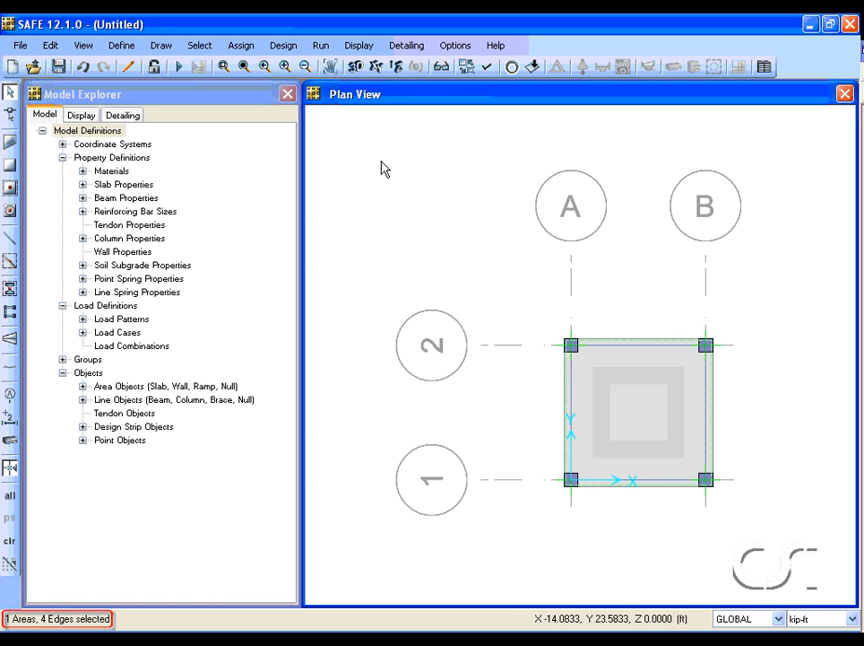
{"action": "left_click", "coordinate": [241, 45]}
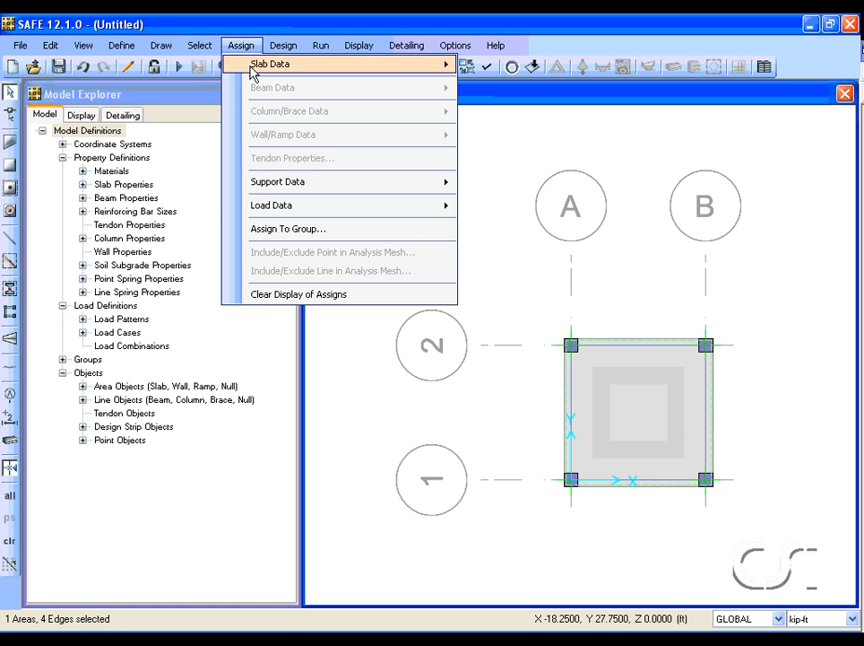
{"action": "mouse_move", "coordinate": [334, 211]}
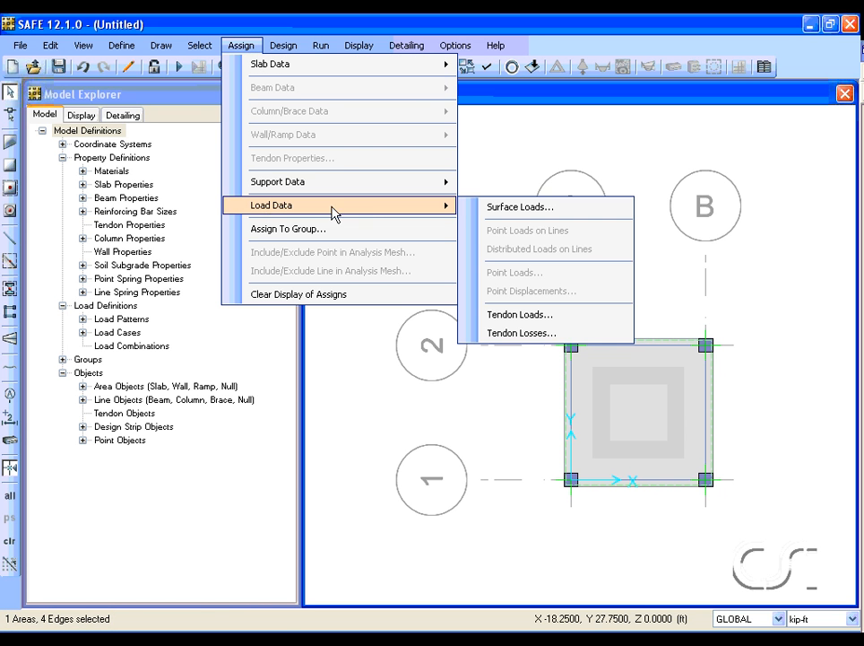
{"action": "left_click", "coordinate": [519, 208]}
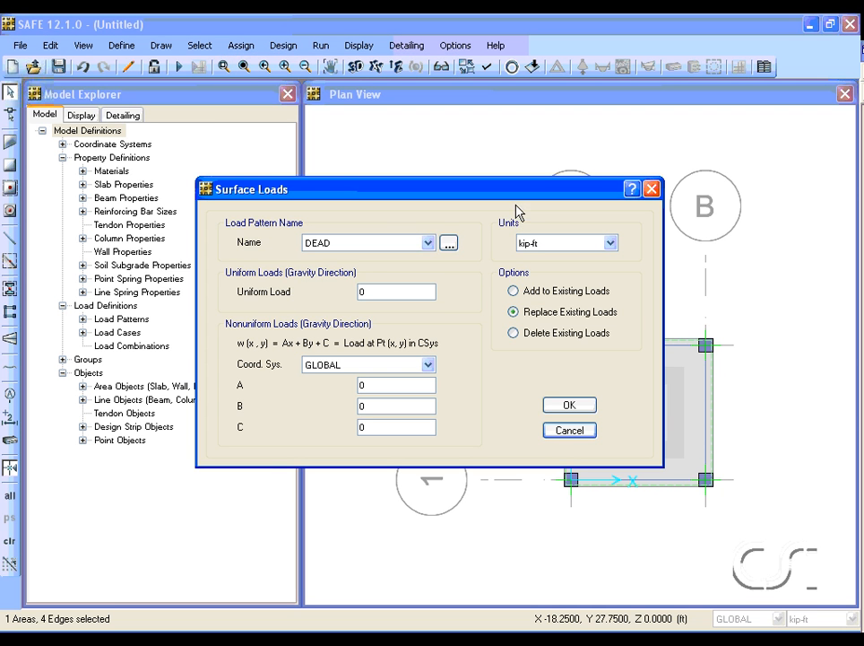
{"action": "left_click", "coordinate": [428, 242]}
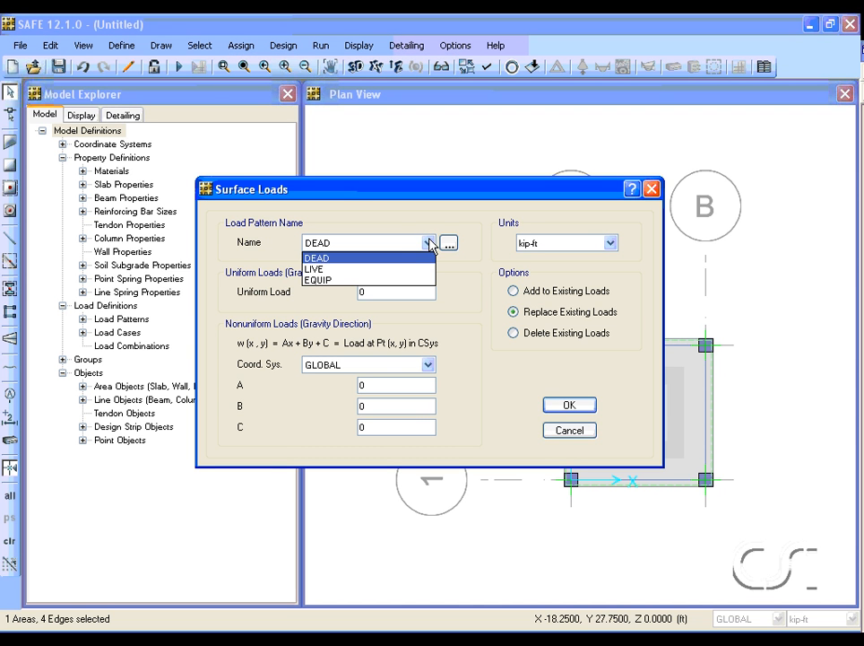
{"action": "left_click", "coordinate": [383, 279]}
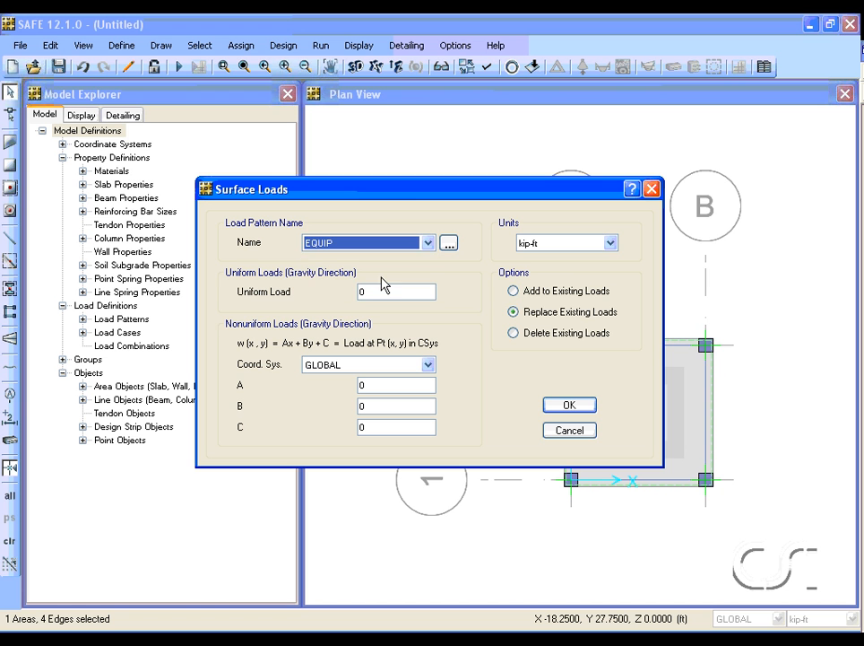
{"action": "left_click", "coordinate": [610, 243]}
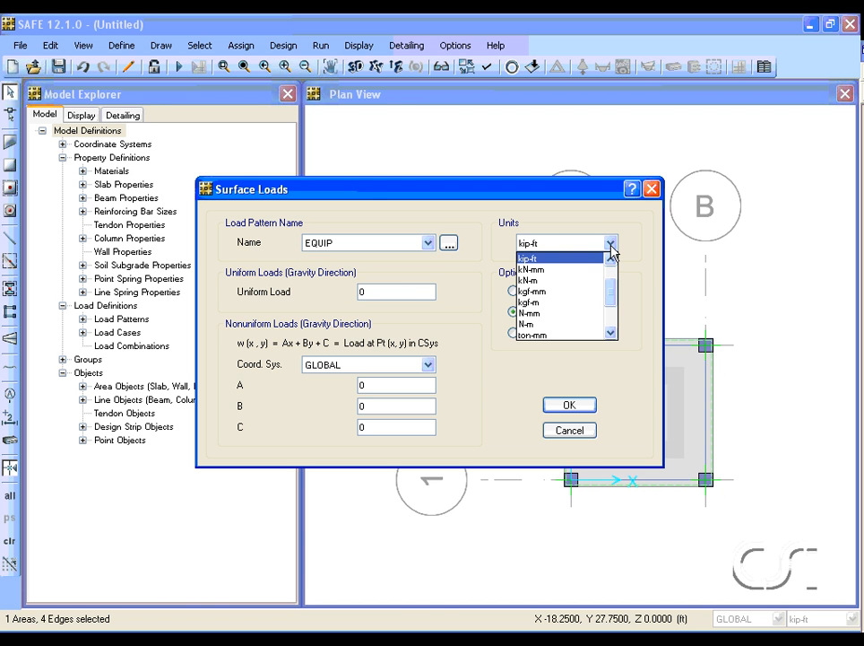
{"action": "left_click", "coordinate": [611, 258]}
{"action": "left_click", "coordinate": [610, 258]}
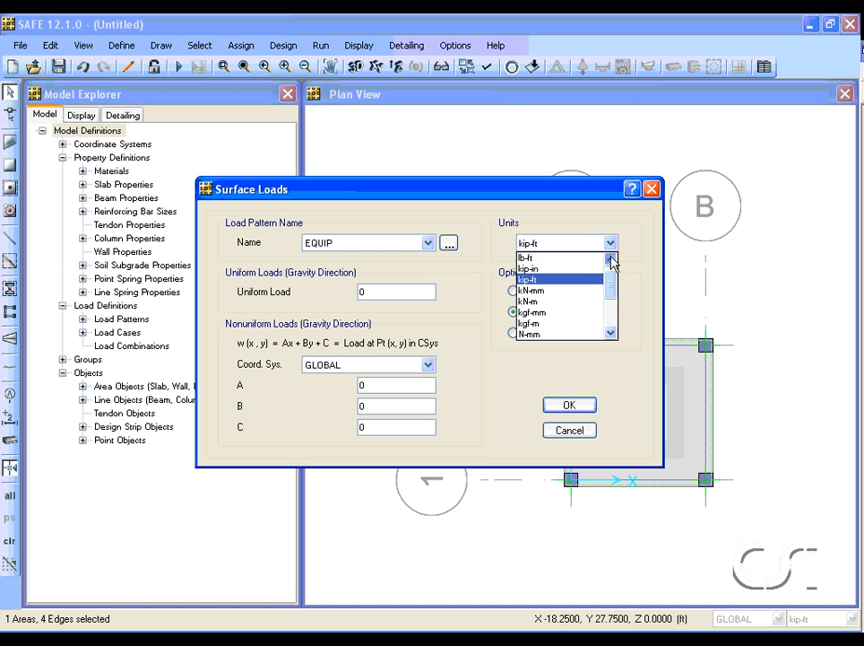
{"action": "left_click", "coordinate": [523, 258]}
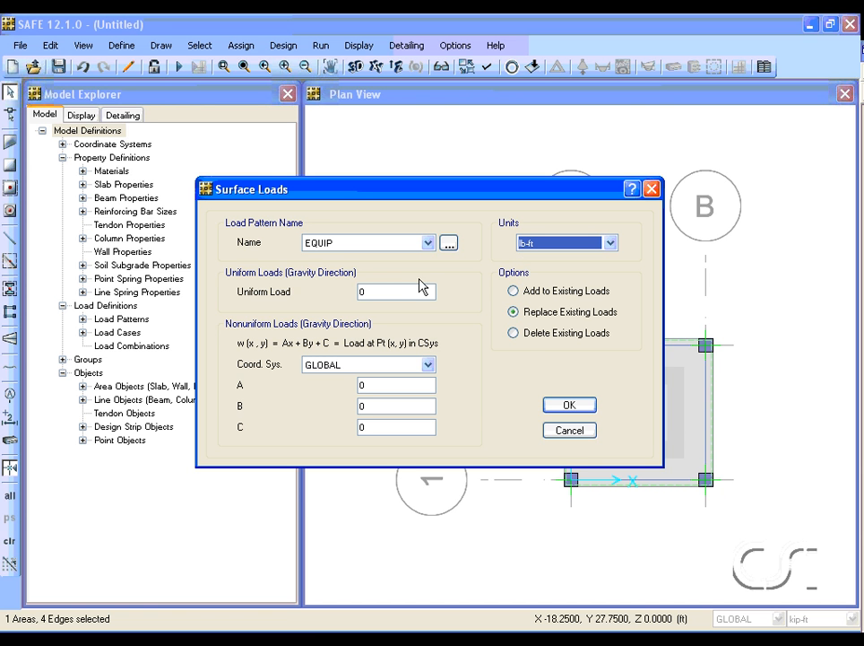
{"action": "left_click", "coordinate": [401, 292]}
{"action": "type", "text": "200"}
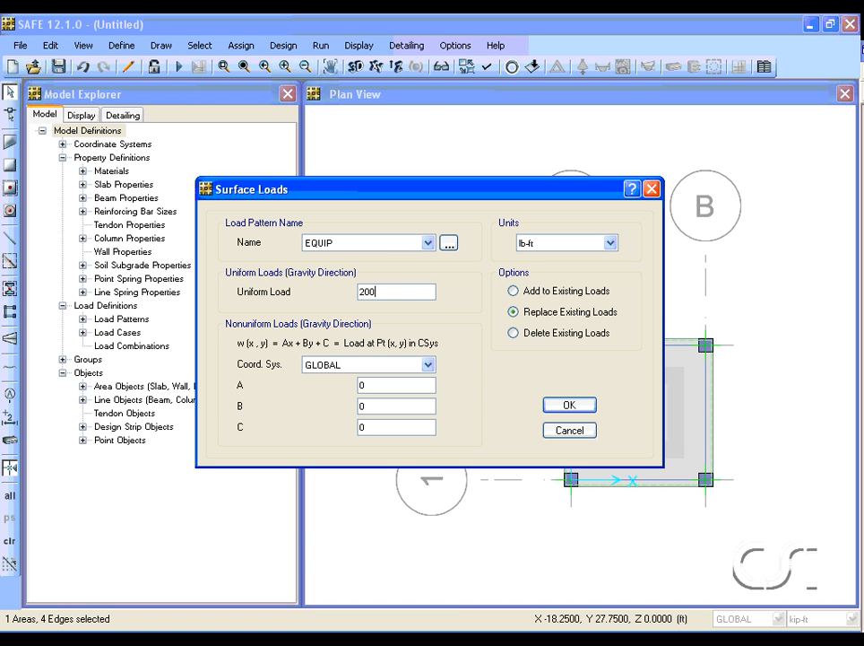
{"action": "left_click", "coordinate": [570, 405]}
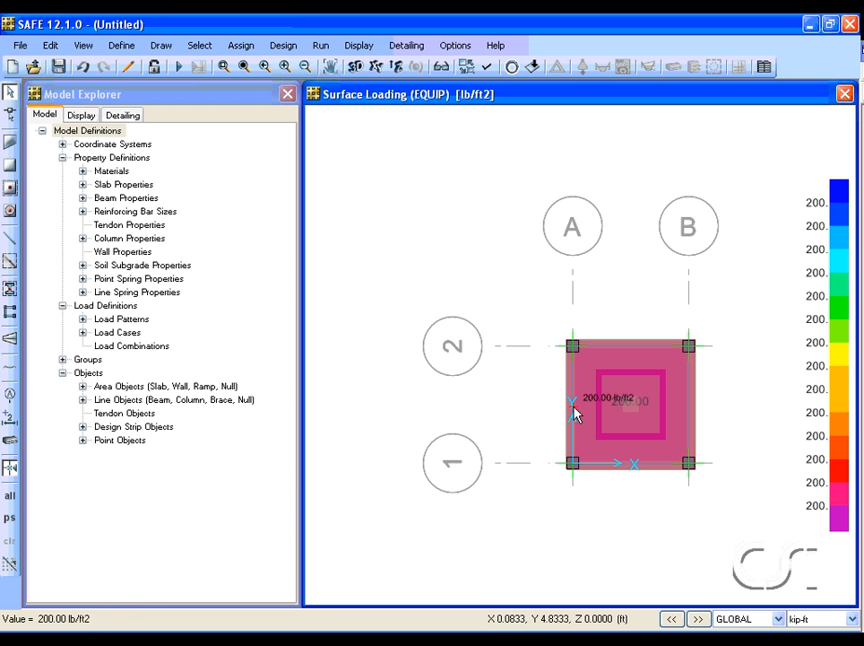
Step: Add the EQUIP load pattern with a scale factor of 1 to the mass source alongside DEAD, keeping lateral mass ignored
{"action": "left_click", "coordinate": [122, 46]}
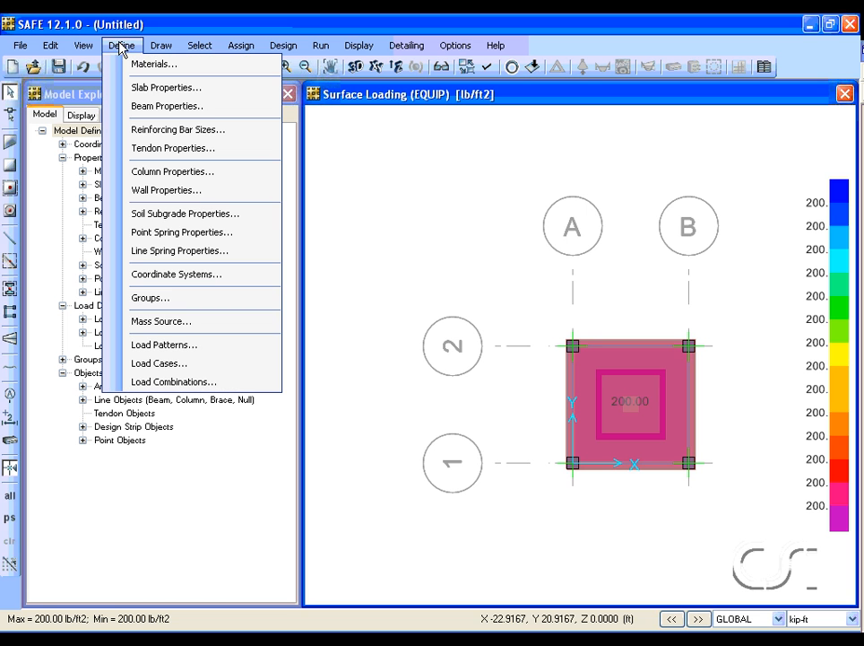
{"action": "left_click", "coordinate": [177, 328]}
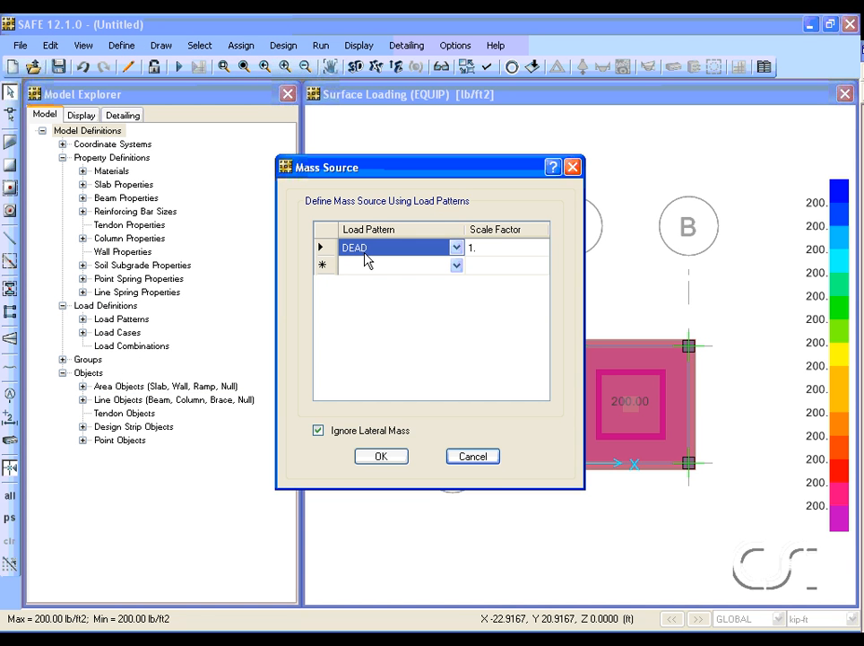
{"action": "left_click", "coordinate": [458, 267]}
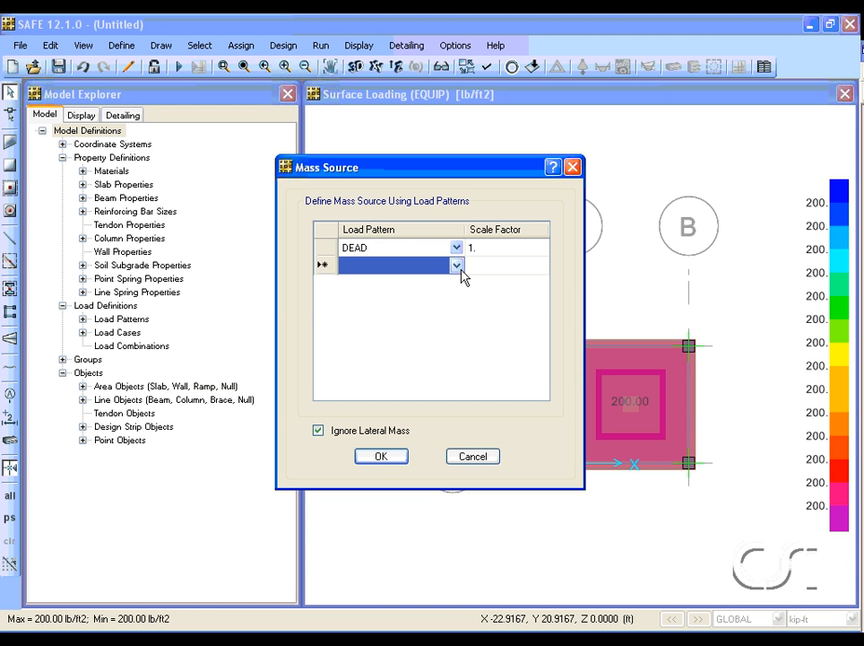
{"action": "left_click", "coordinate": [458, 269]}
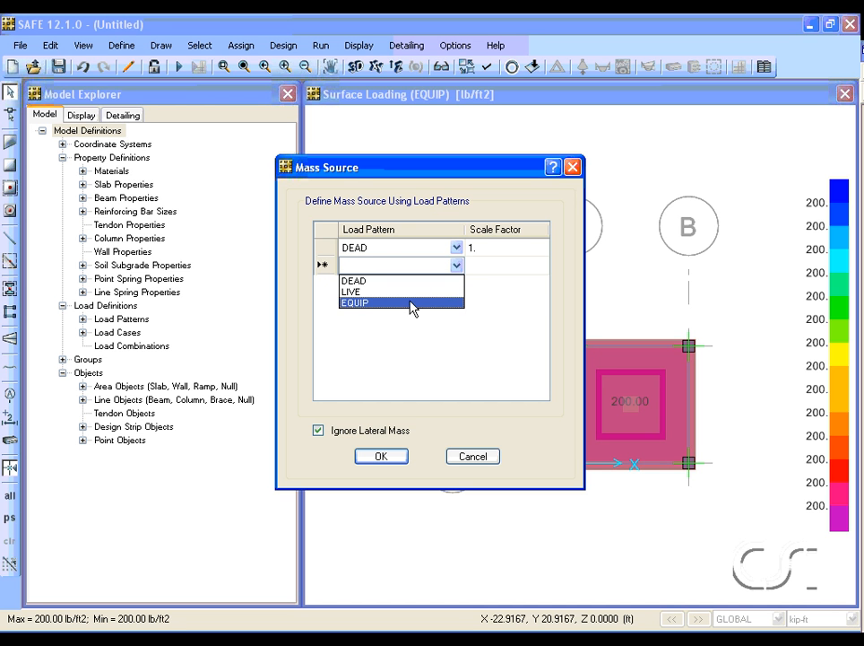
{"action": "left_click", "coordinate": [372, 305]}
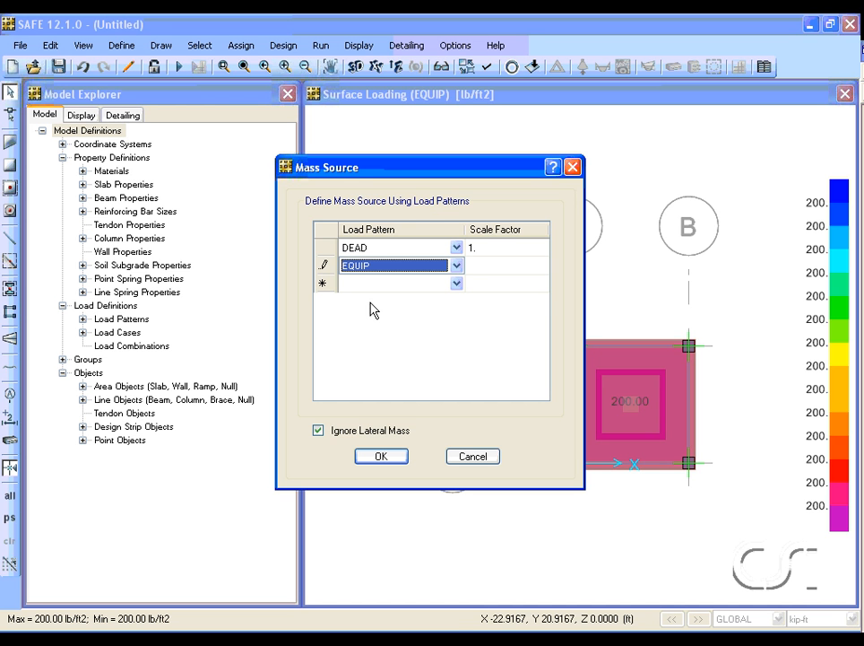
{"action": "left_click", "coordinate": [470, 268]}
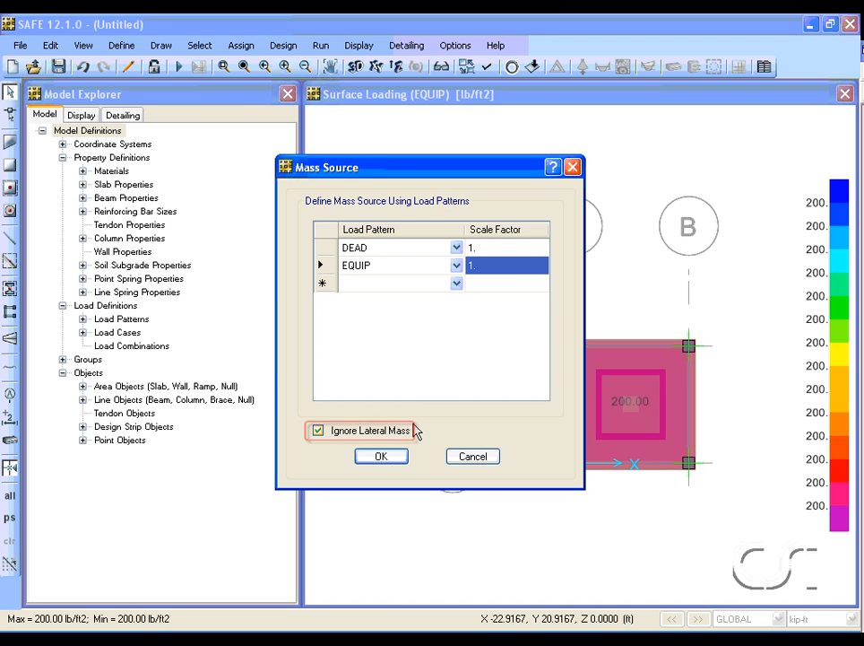
{"action": "left_click", "coordinate": [382, 458]}
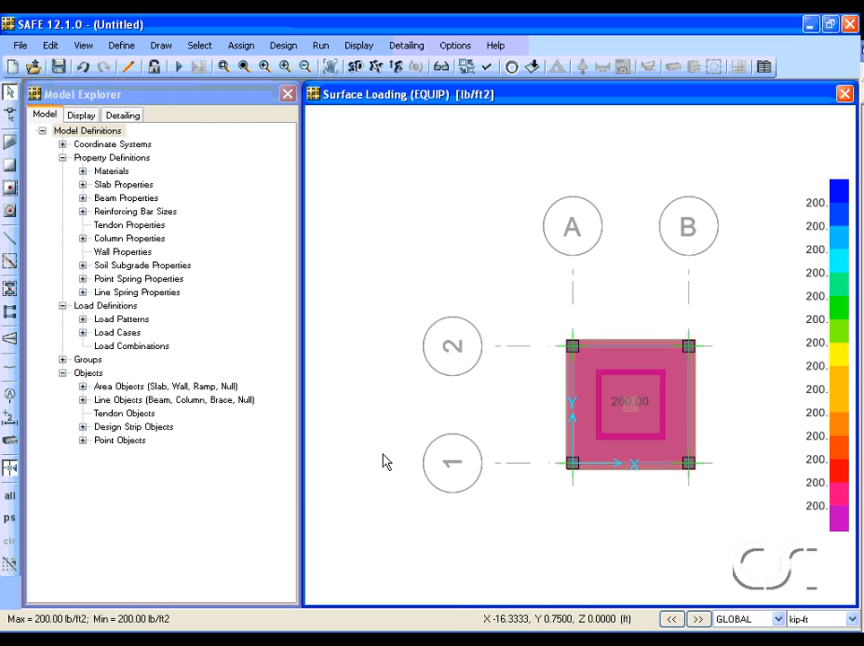
Step: Add a load case named MODAL of type Modal using Eigen vectors, with a maximum of 12 and a minimum of 1 modes
{"action": "left_click", "coordinate": [121, 45]}
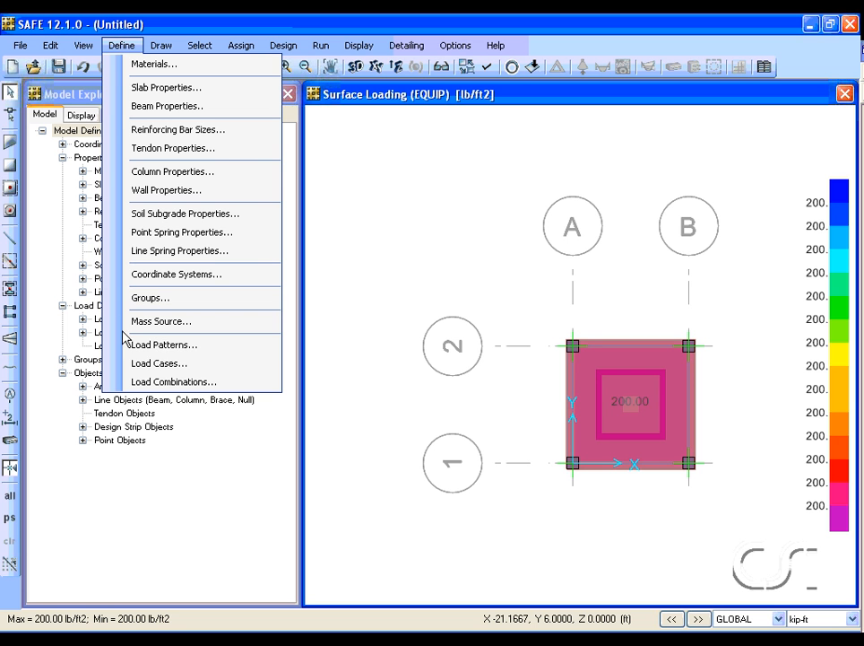
{"action": "left_click", "coordinate": [159, 364]}
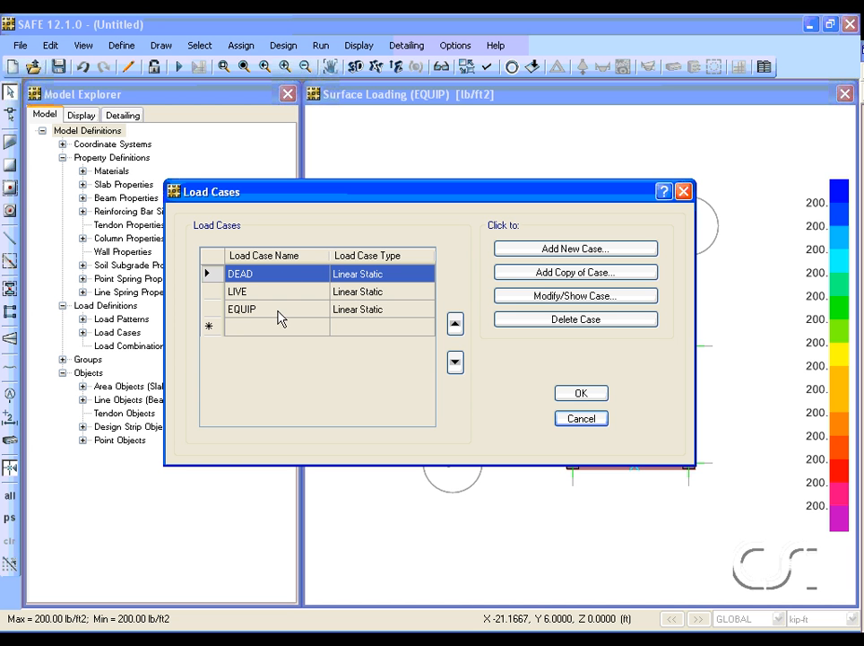
{"action": "left_click", "coordinate": [551, 250]}
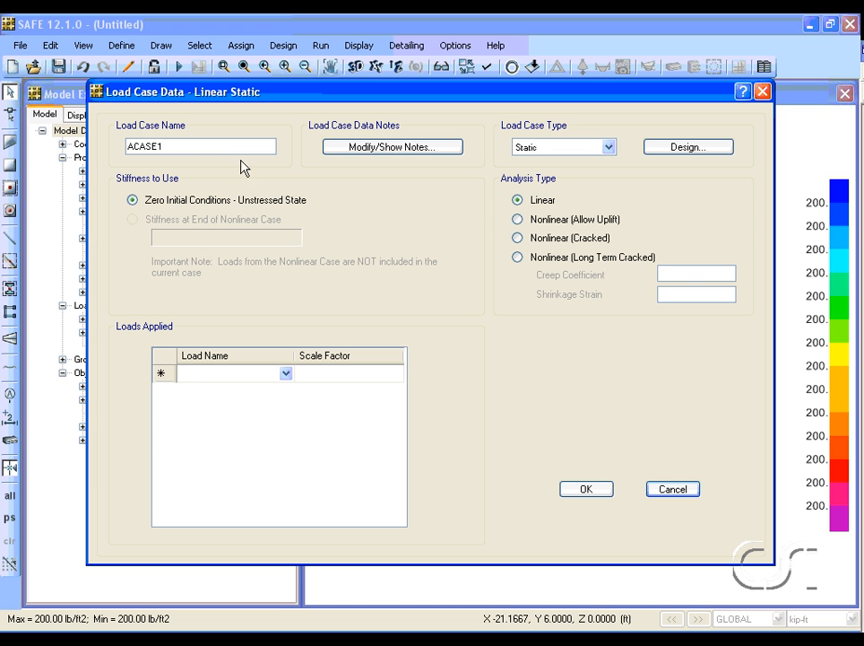
{"action": "double_click", "coordinate": [224, 148]}
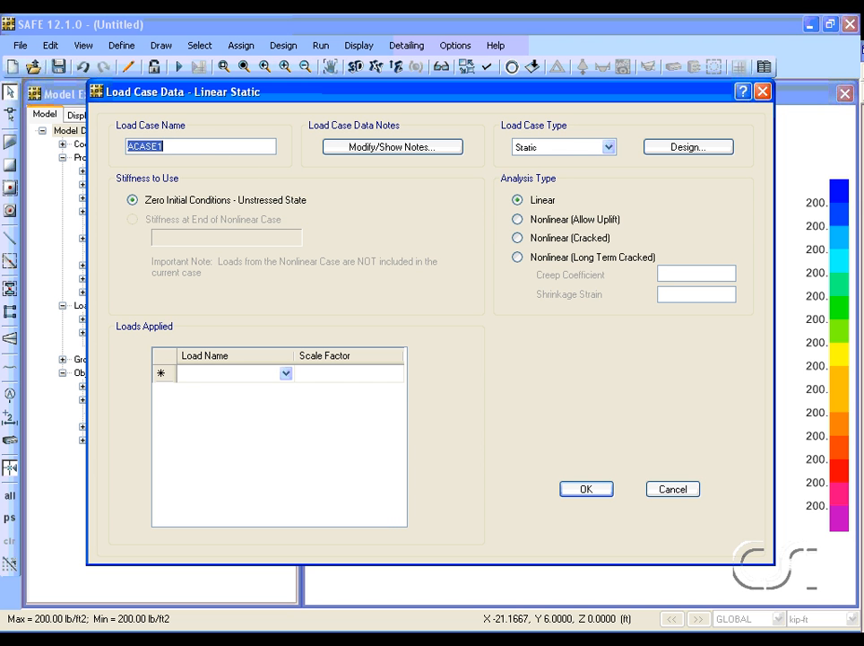
{"action": "type", "text": "MODAL"}
{"action": "left_click", "coordinate": [562, 149]}
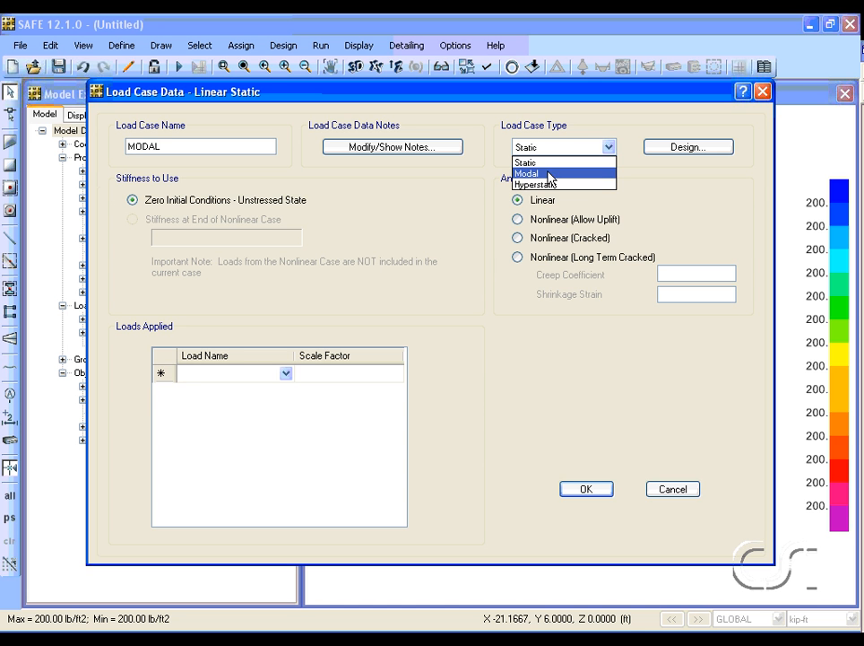
{"action": "left_click", "coordinate": [549, 173]}
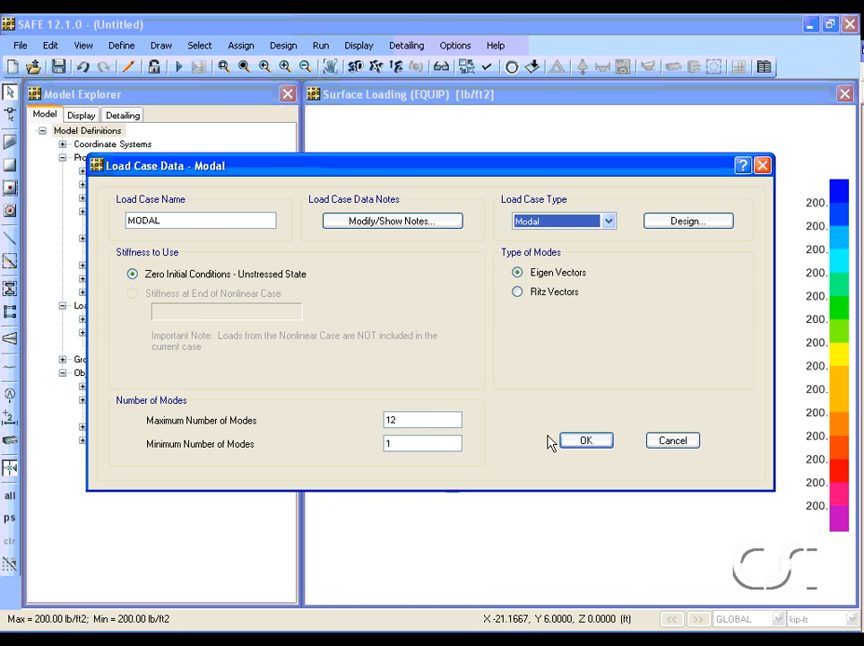
{"action": "left_click", "coordinate": [585, 440]}
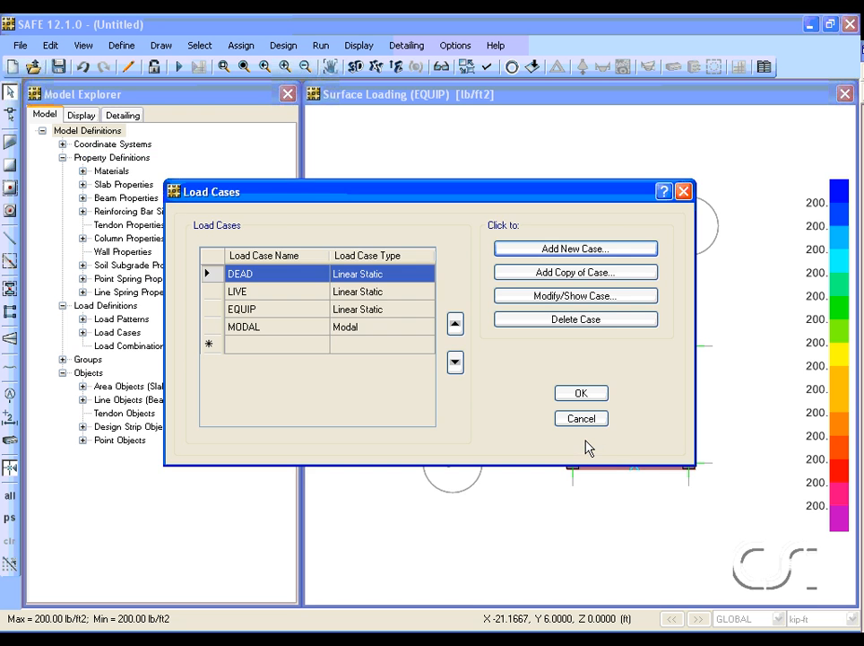
{"action": "left_click", "coordinate": [581, 395]}
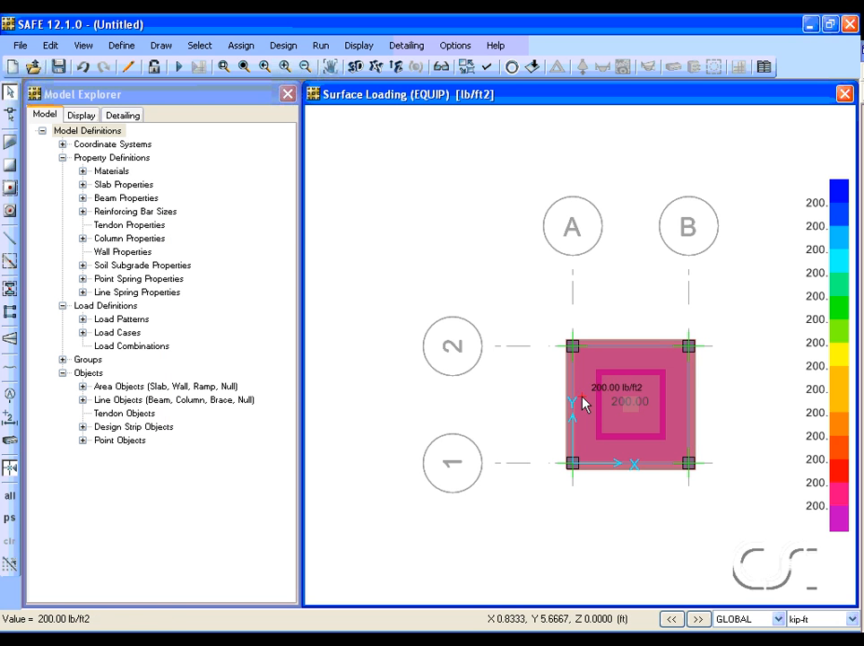
Step: Run the analysis with the model saved as Modal, and hide the grid lines in the deformed shape view
{"action": "left_click", "coordinate": [179, 67]}
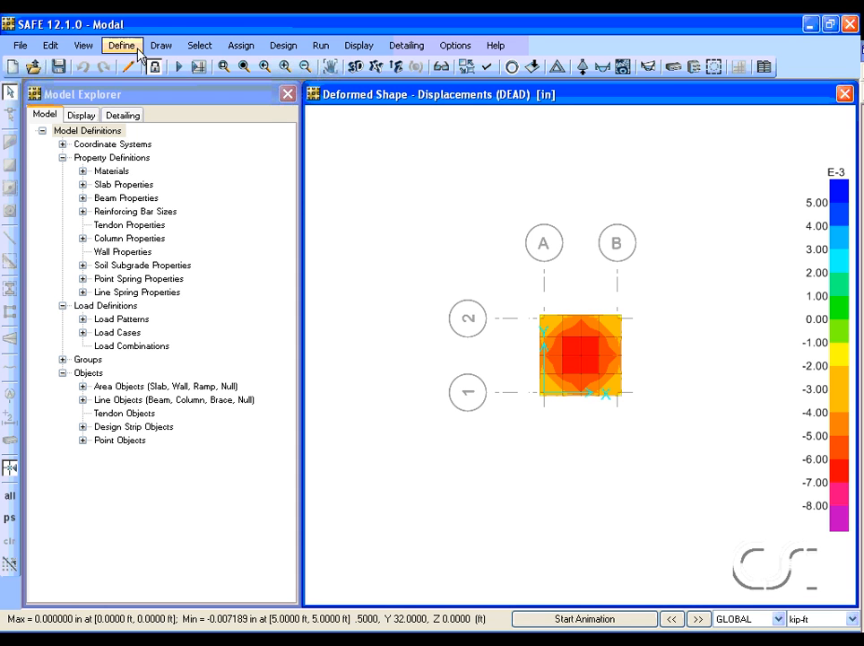
{"action": "left_click", "coordinate": [90, 44]}
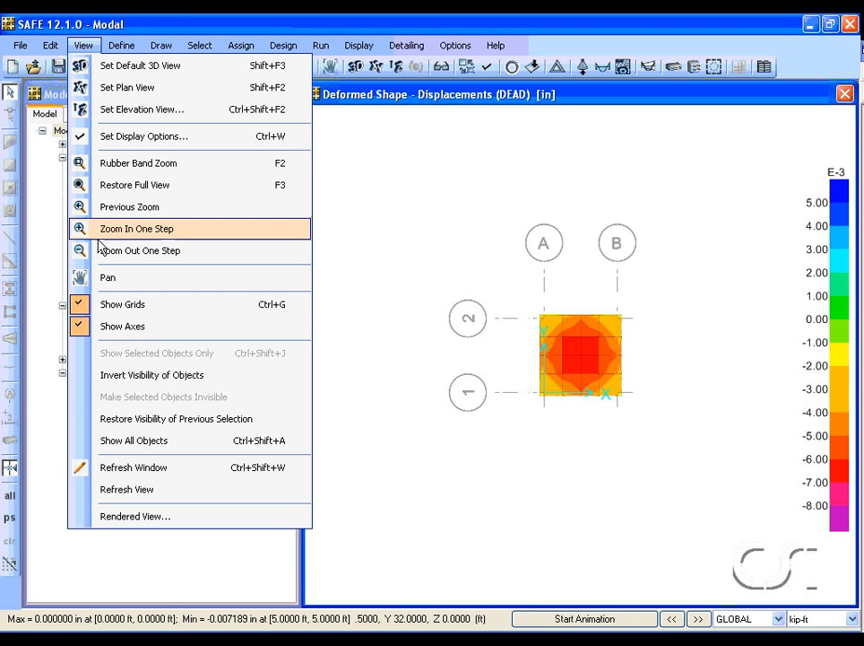
{"action": "left_click", "coordinate": [125, 308]}
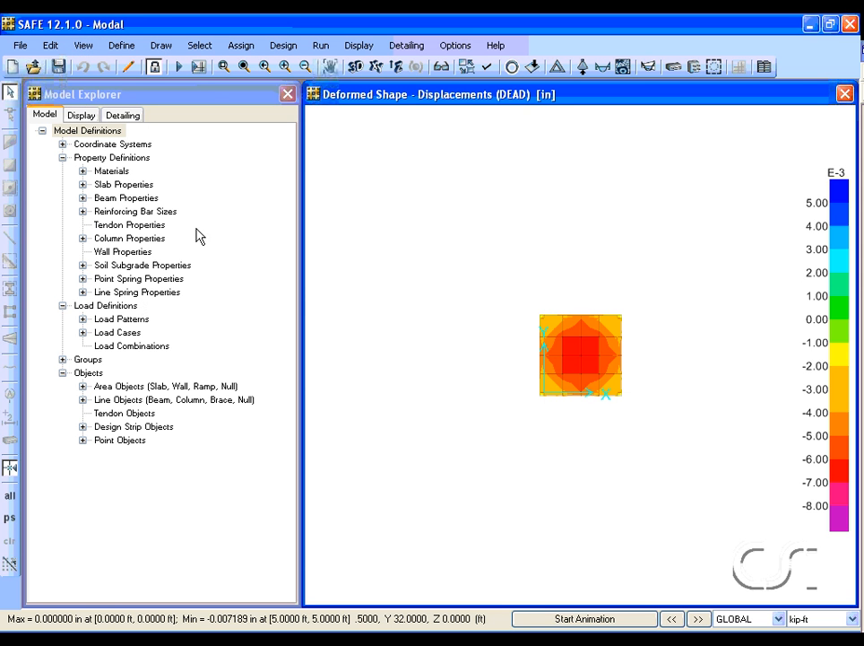
Step: Display mode 1 of the MODAL load case as a 3D deformed shape with automatic scaling and contours drawn
{"action": "left_click", "coordinate": [357, 68]}
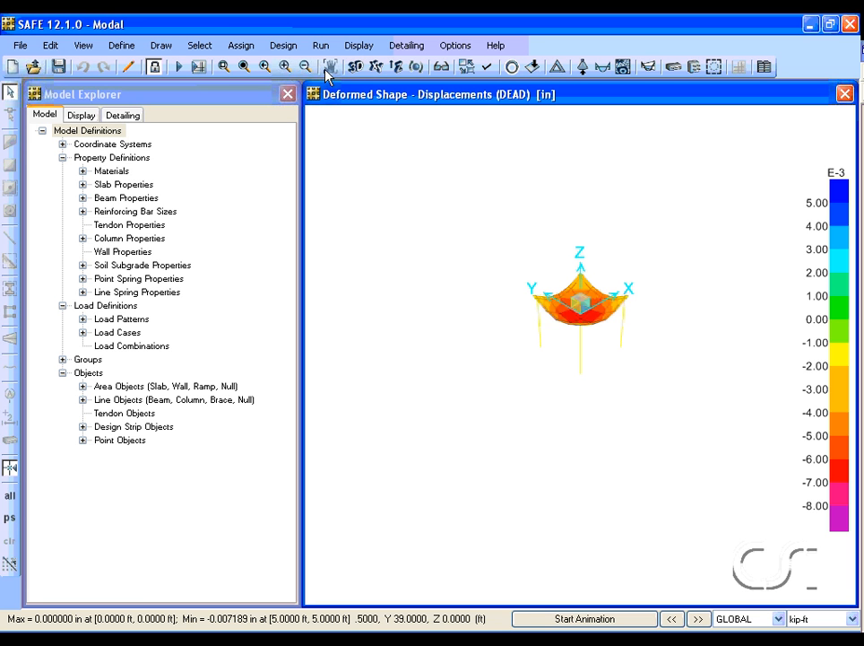
{"action": "left_click", "coordinate": [224, 65]}
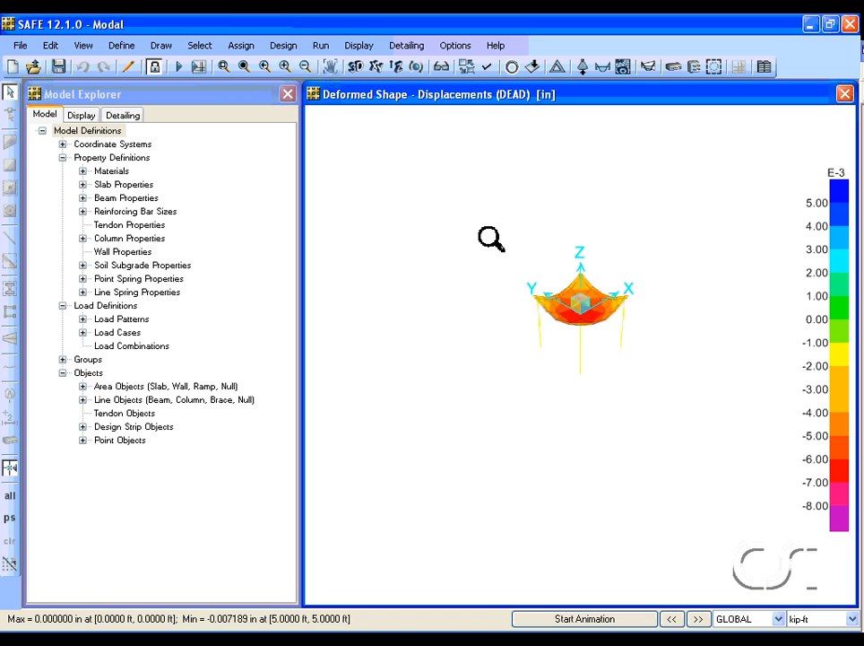
{"action": "left_click_drag", "start_coordinate": [479, 222], "coordinate": [668, 389]}
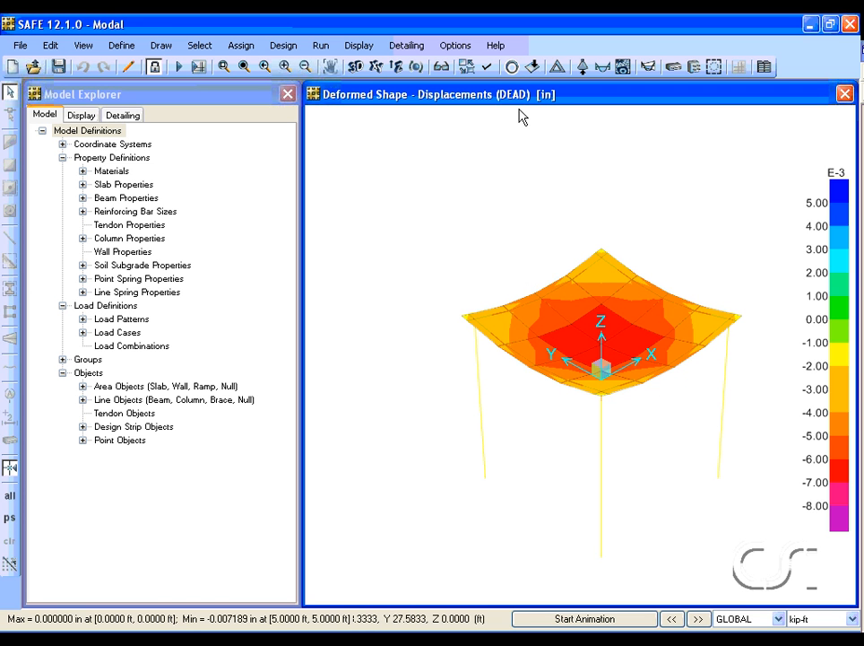
{"action": "left_click", "coordinate": [557, 68]}
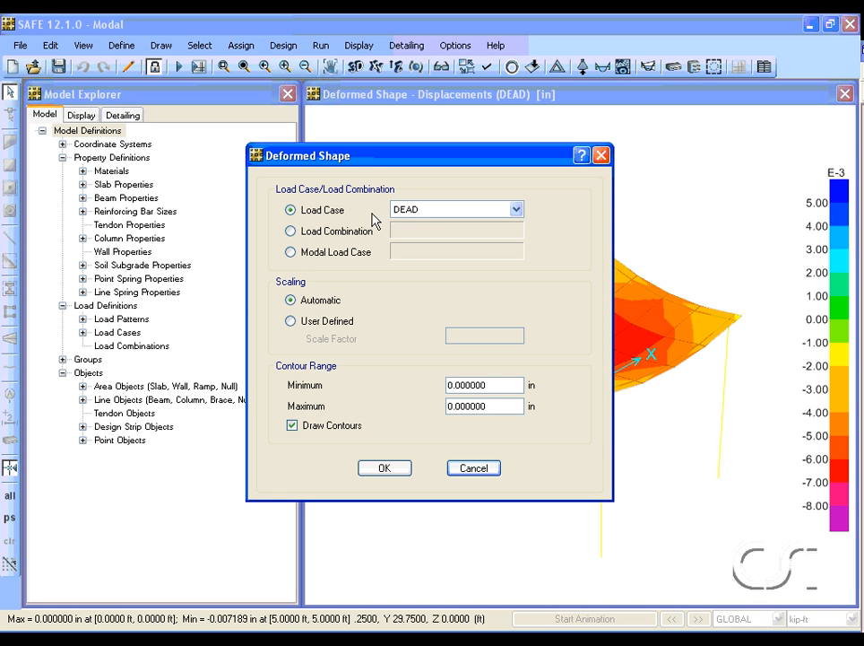
{"action": "left_click", "coordinate": [289, 252]}
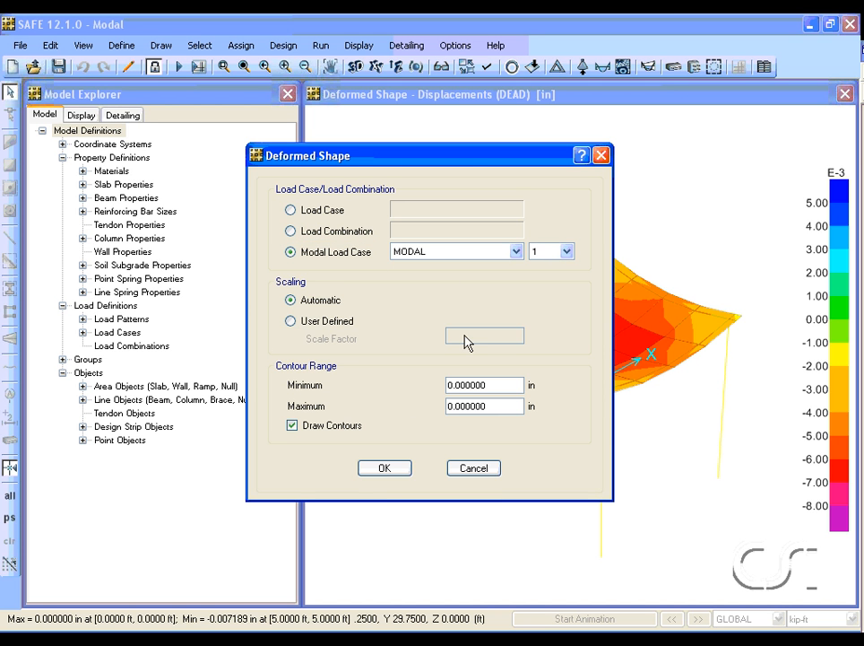
{"action": "left_click", "coordinate": [383, 473]}
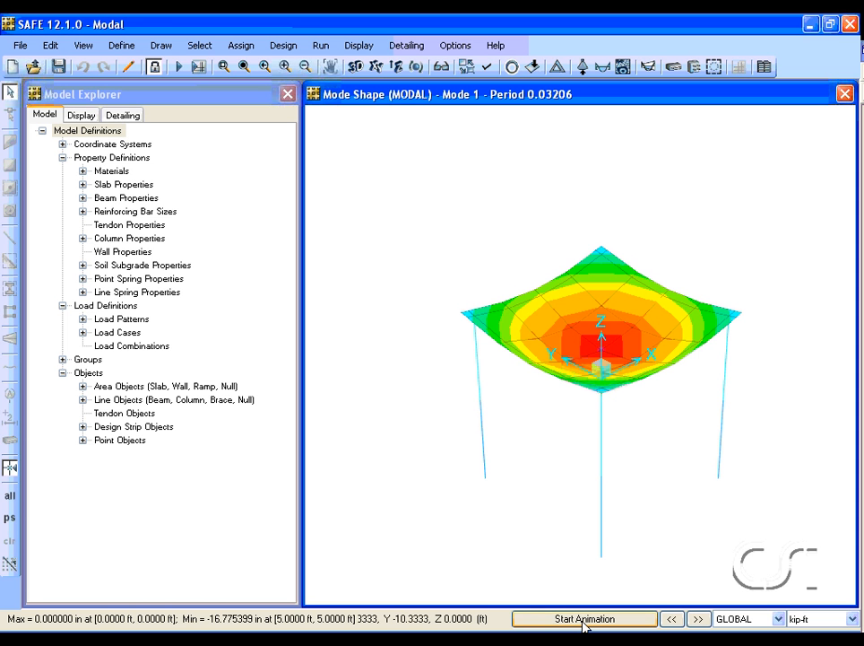
Step: Animate the mode 1 shape of the slab, and stop the animation
{"action": "left_click", "coordinate": [585, 619]}
{"action": "left_click", "coordinate": [584, 619]}
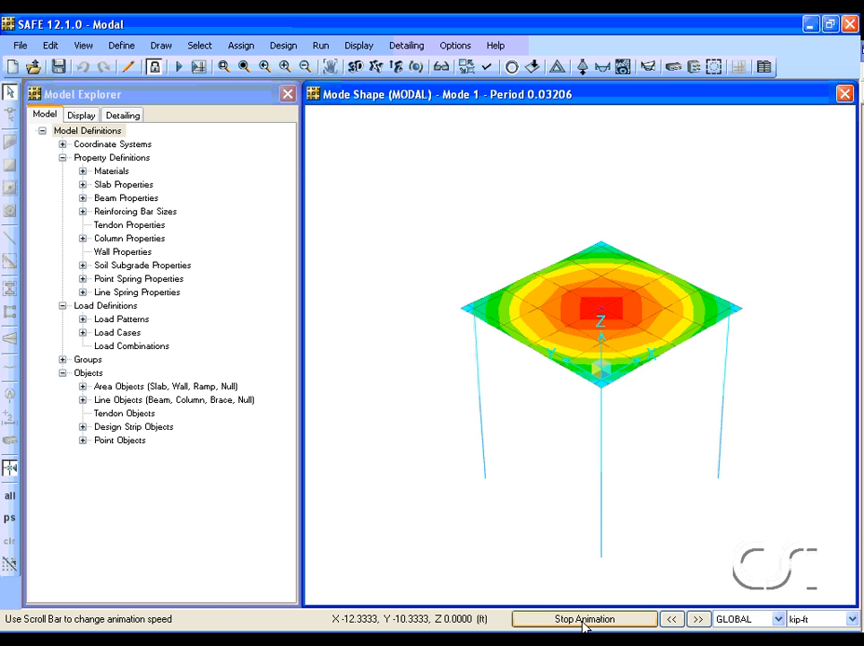
{"action": "left_click", "coordinate": [584, 618]}
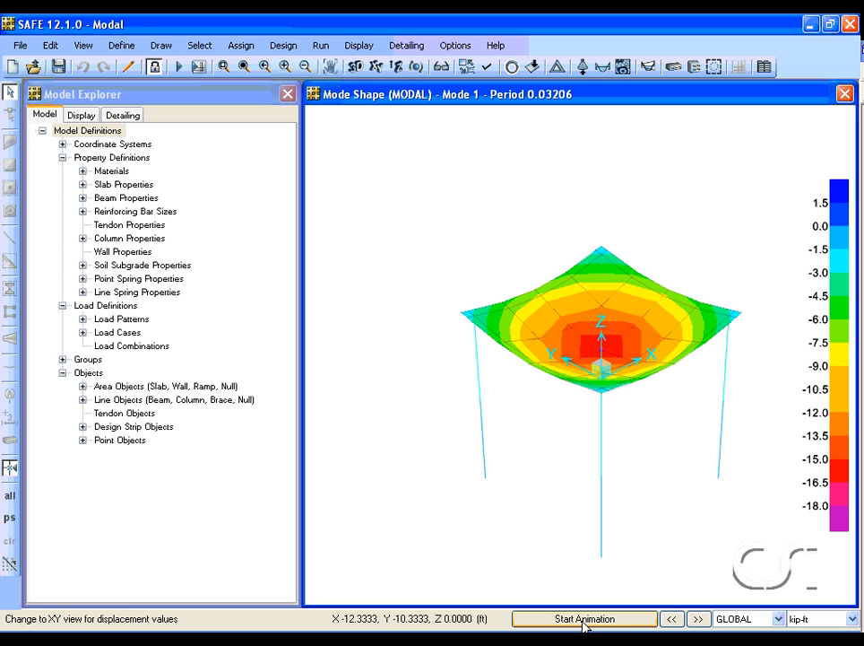
Step: Step through the higher mode shapes of the MODAL load case one at a time, from mode 2 up to mode 10
{"action": "left_click", "coordinate": [703, 621]}
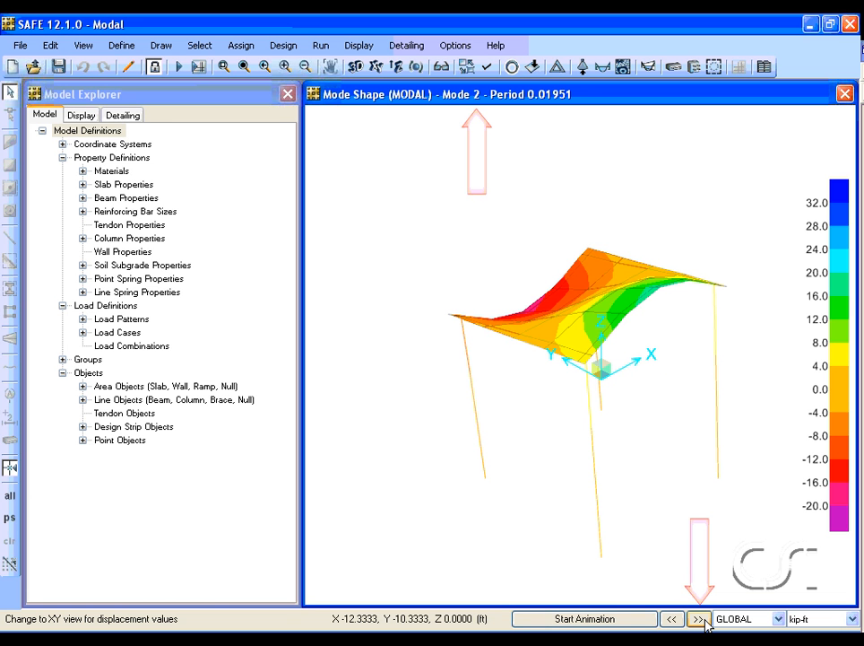
{"action": "left_click", "coordinate": [704, 620]}
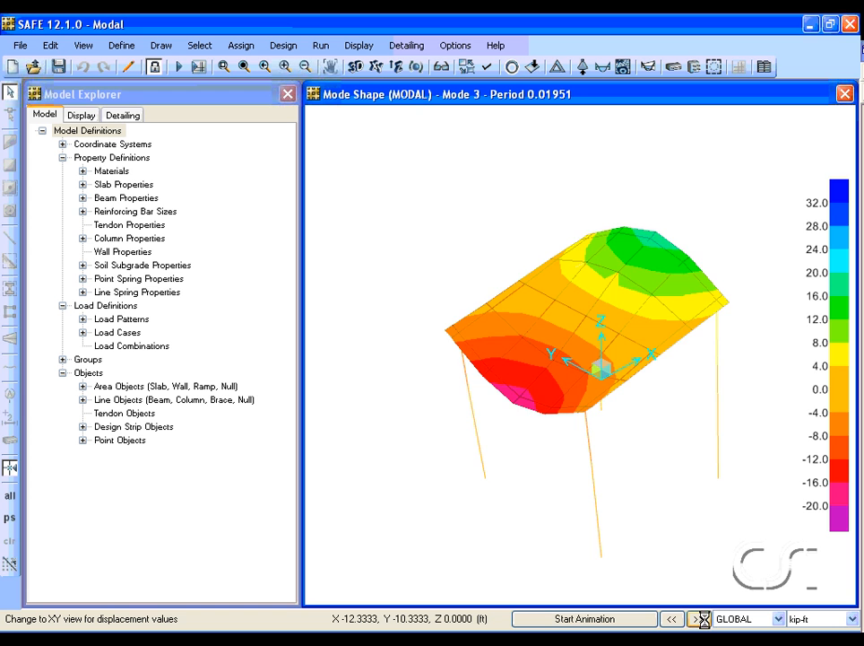
{"action": "left_click", "coordinate": [699, 618]}
{"action": "left_click", "coordinate": [700, 620]}
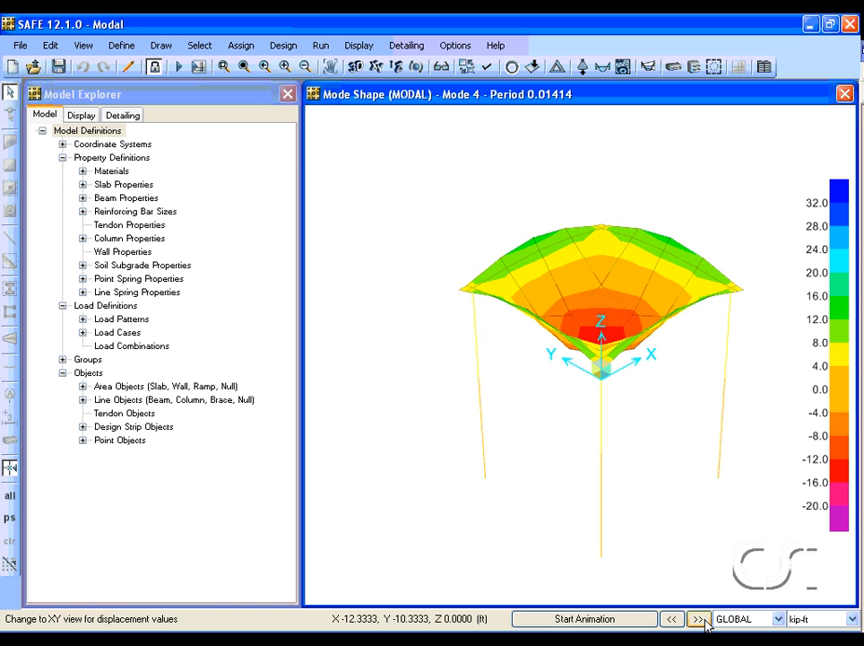
{"action": "left_click", "coordinate": [700, 620]}
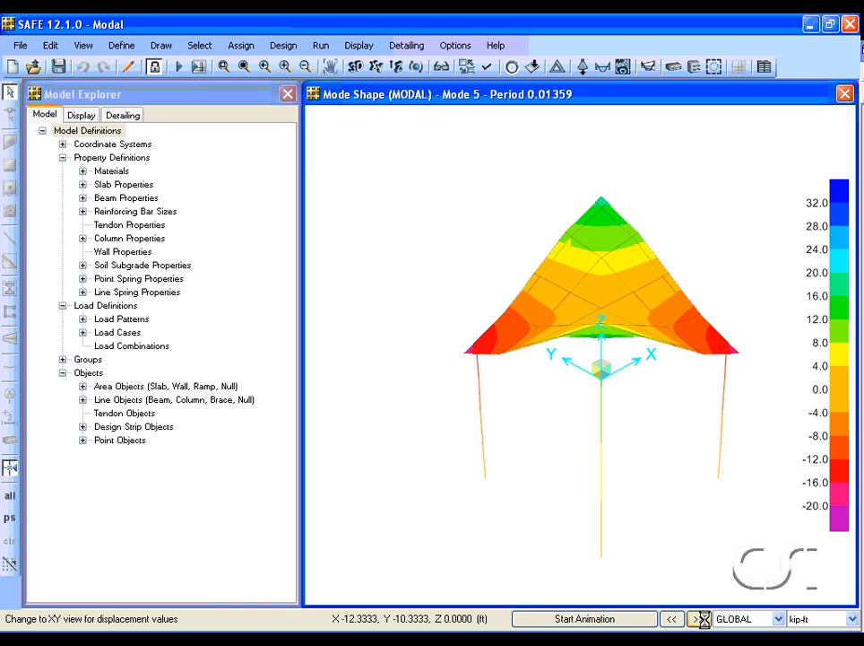
{"action": "left_click", "coordinate": [701, 620]}
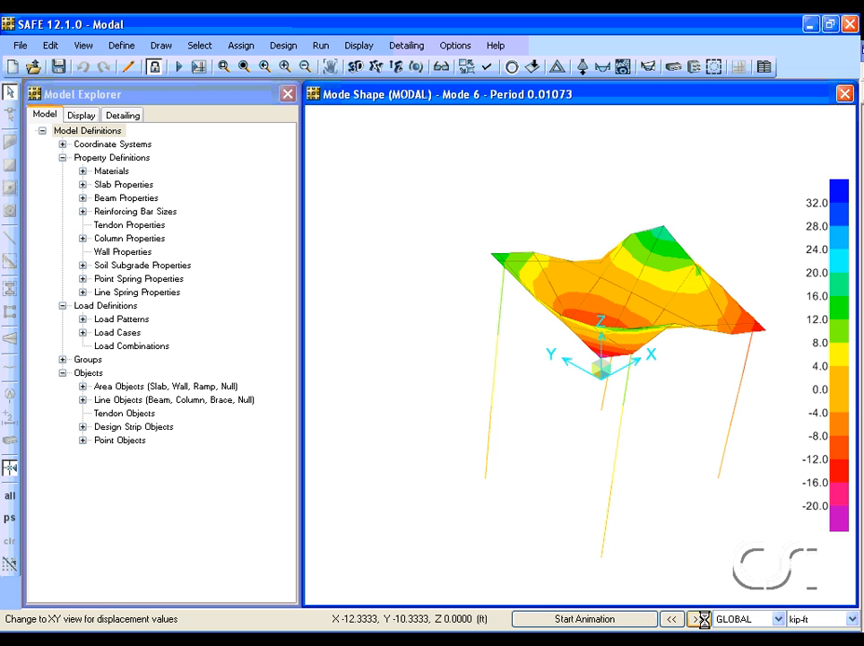
{"action": "left_click", "coordinate": [699, 620]}
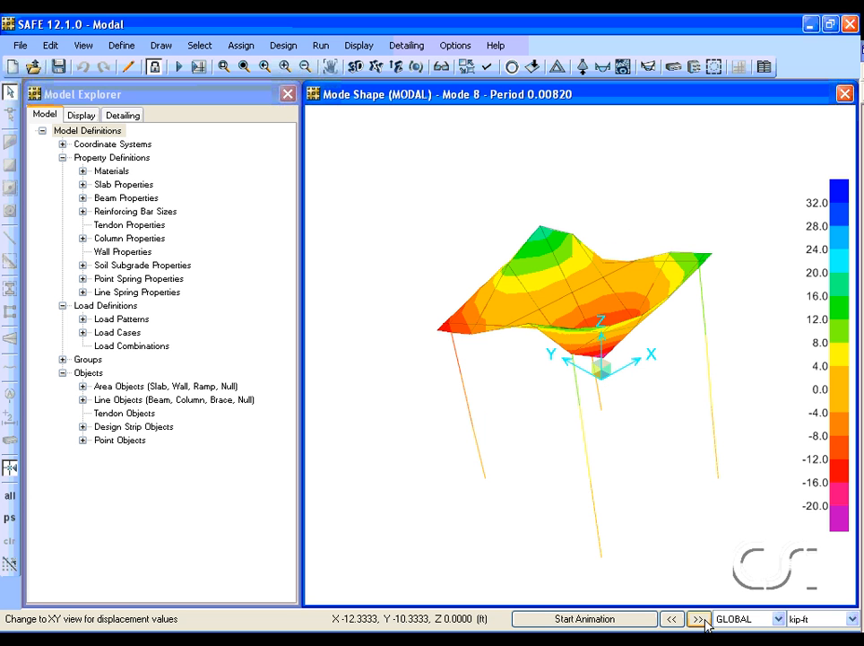
{"action": "left_click", "coordinate": [701, 619]}
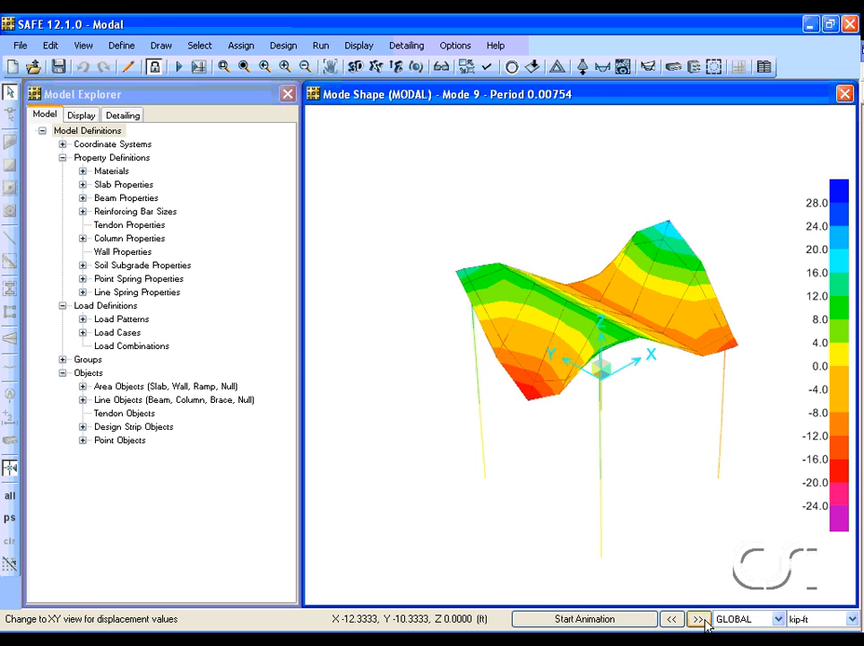
{"action": "left_click", "coordinate": [700, 620]}
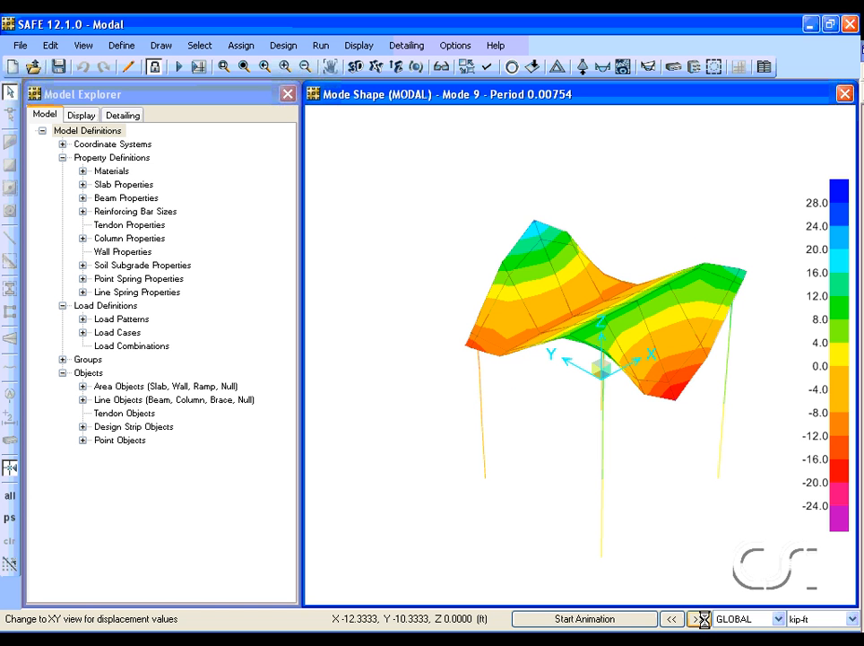
{"action": "left_click", "coordinate": [701, 619]}
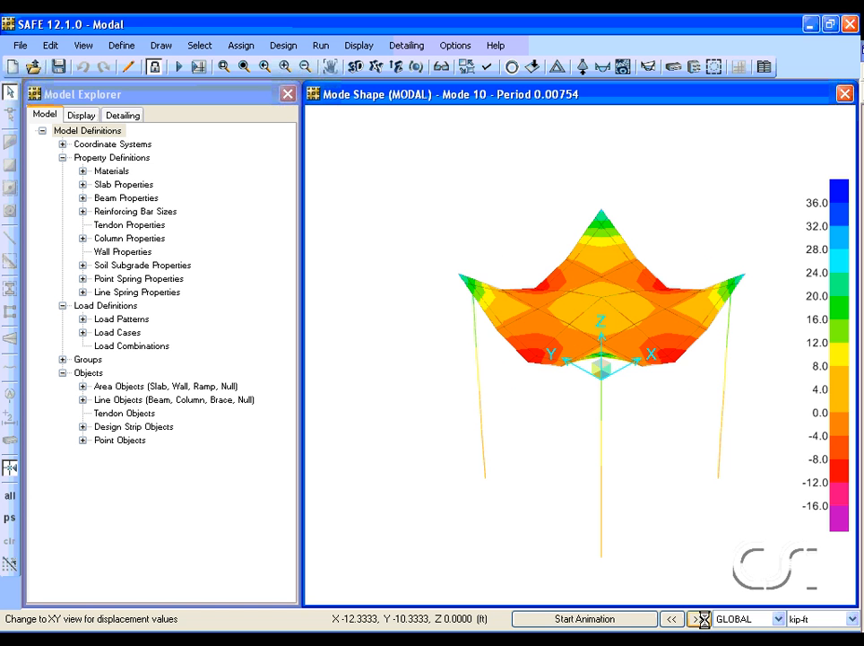
Step: Advance the displayed MODAL mode shape from mode 10 to mode 12
{"action": "left_click", "coordinate": [700, 620]}
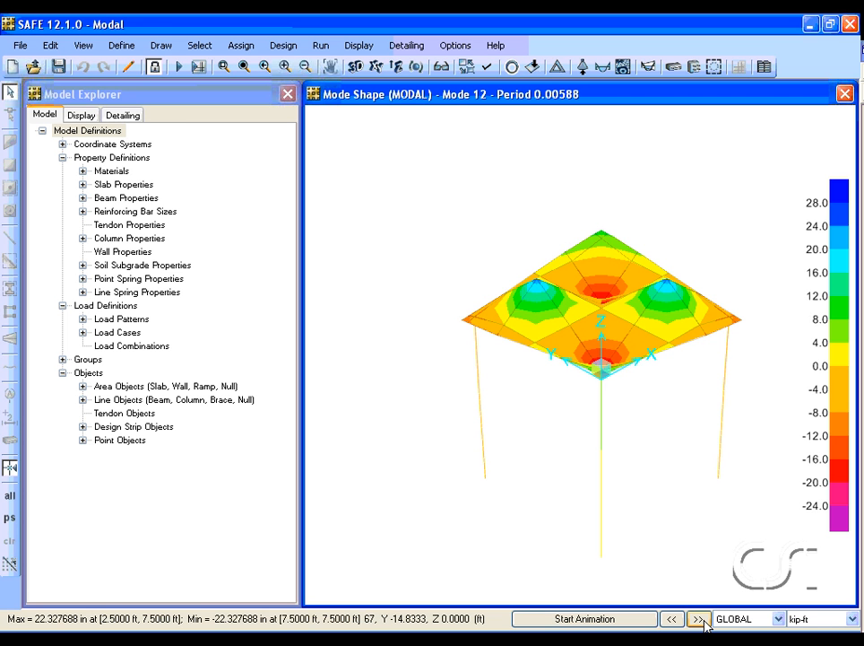
Step: Display the Modal Information table from the structure result data, examine the modal periods and frequencies, and close the table
{"action": "left_click", "coordinate": [358, 46]}
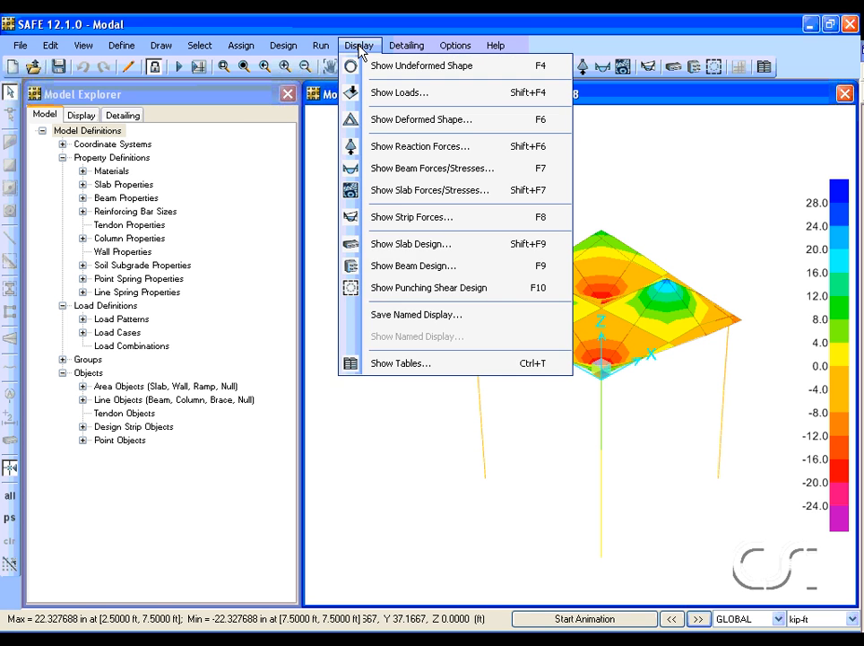
{"action": "left_click", "coordinate": [379, 366]}
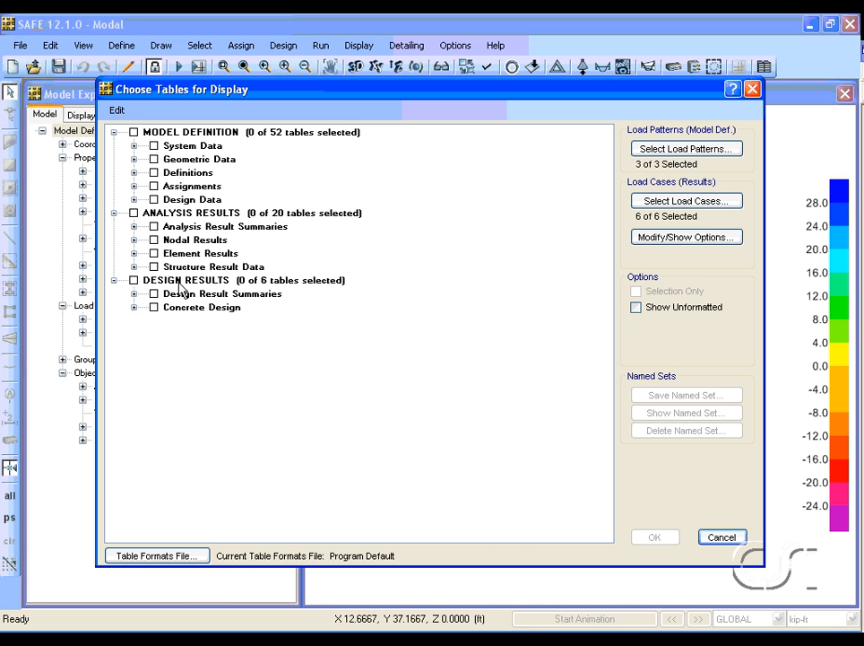
{"action": "left_click", "coordinate": [133, 266]}
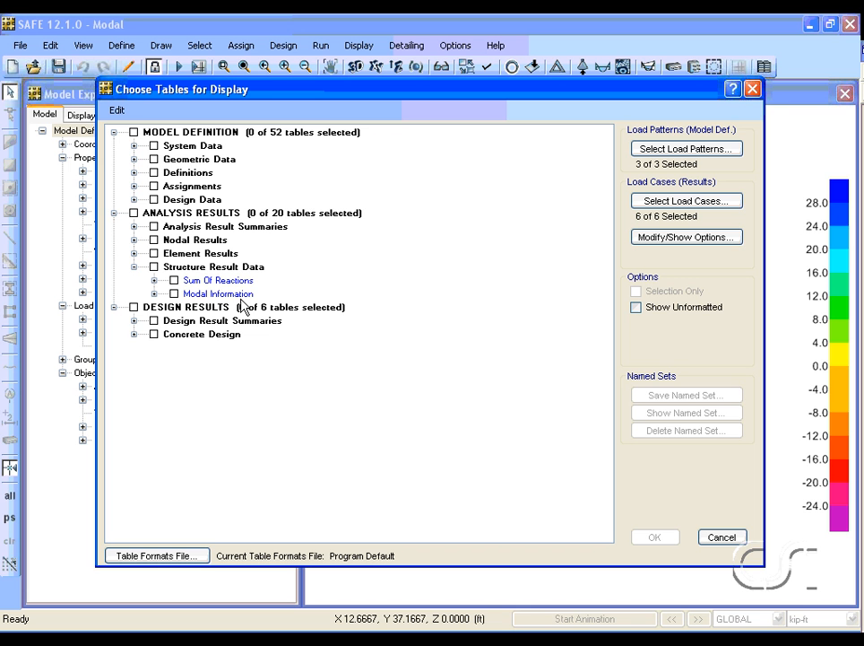
{"action": "left_click", "coordinate": [174, 293]}
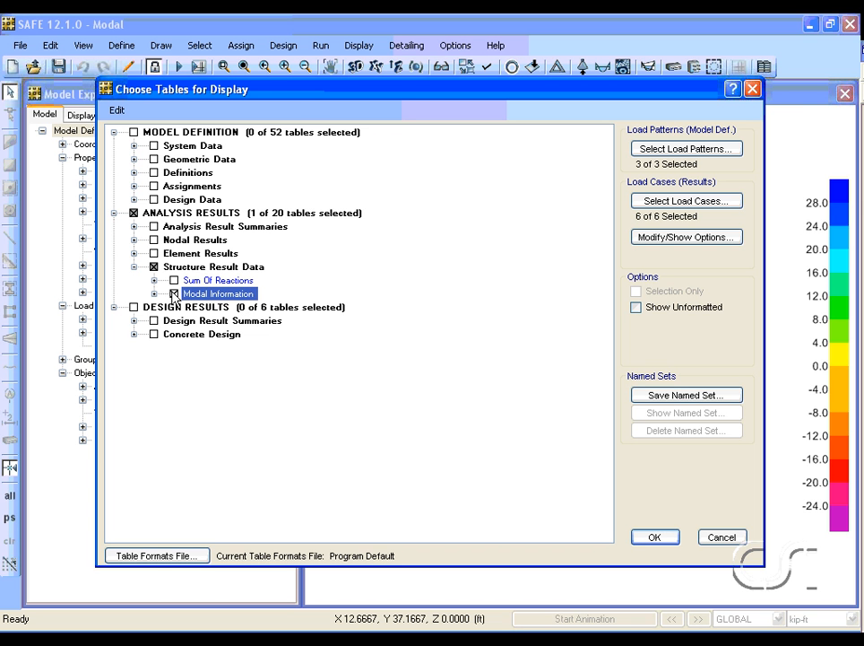
{"action": "left_click", "coordinate": [662, 539]}
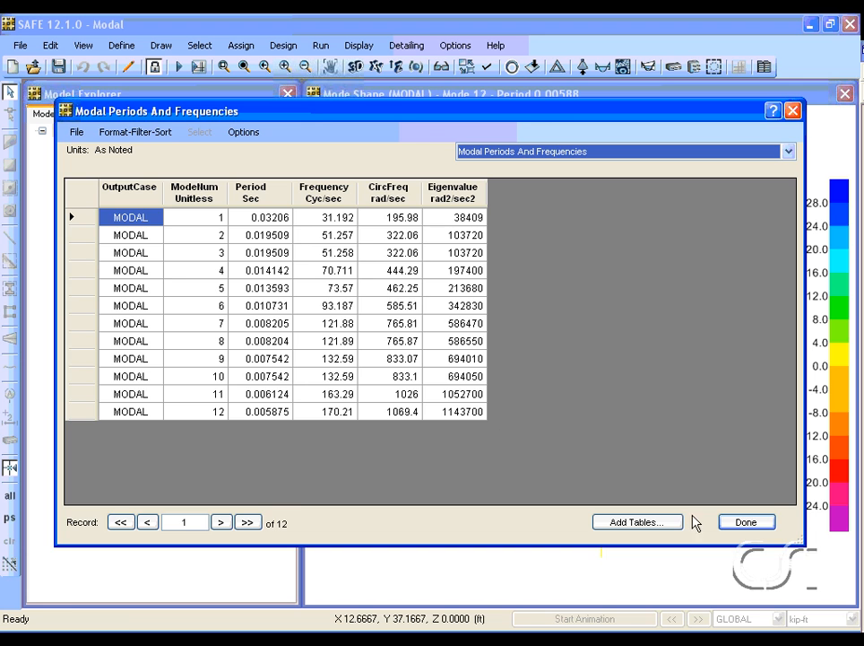
{"action": "left_click", "coordinate": [748, 529]}
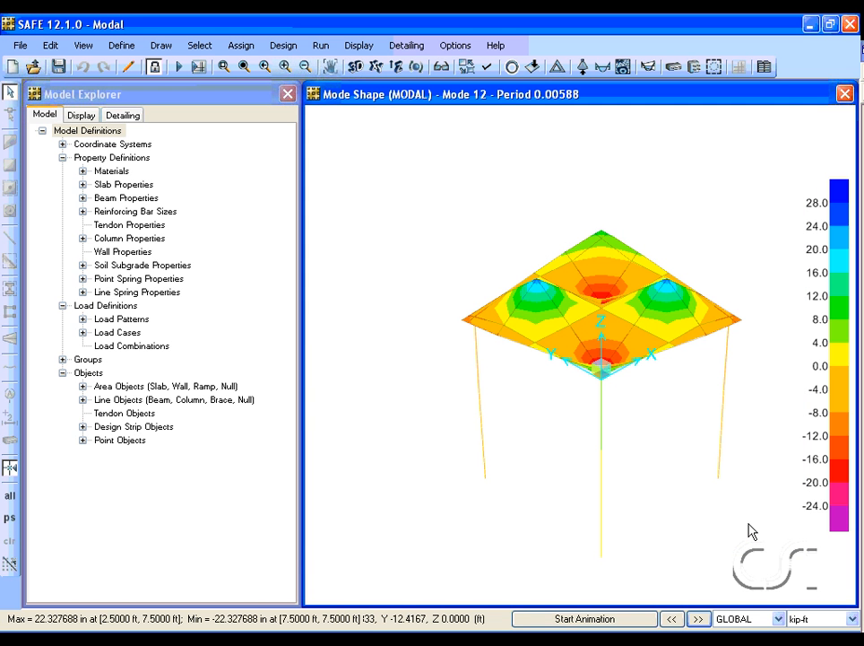